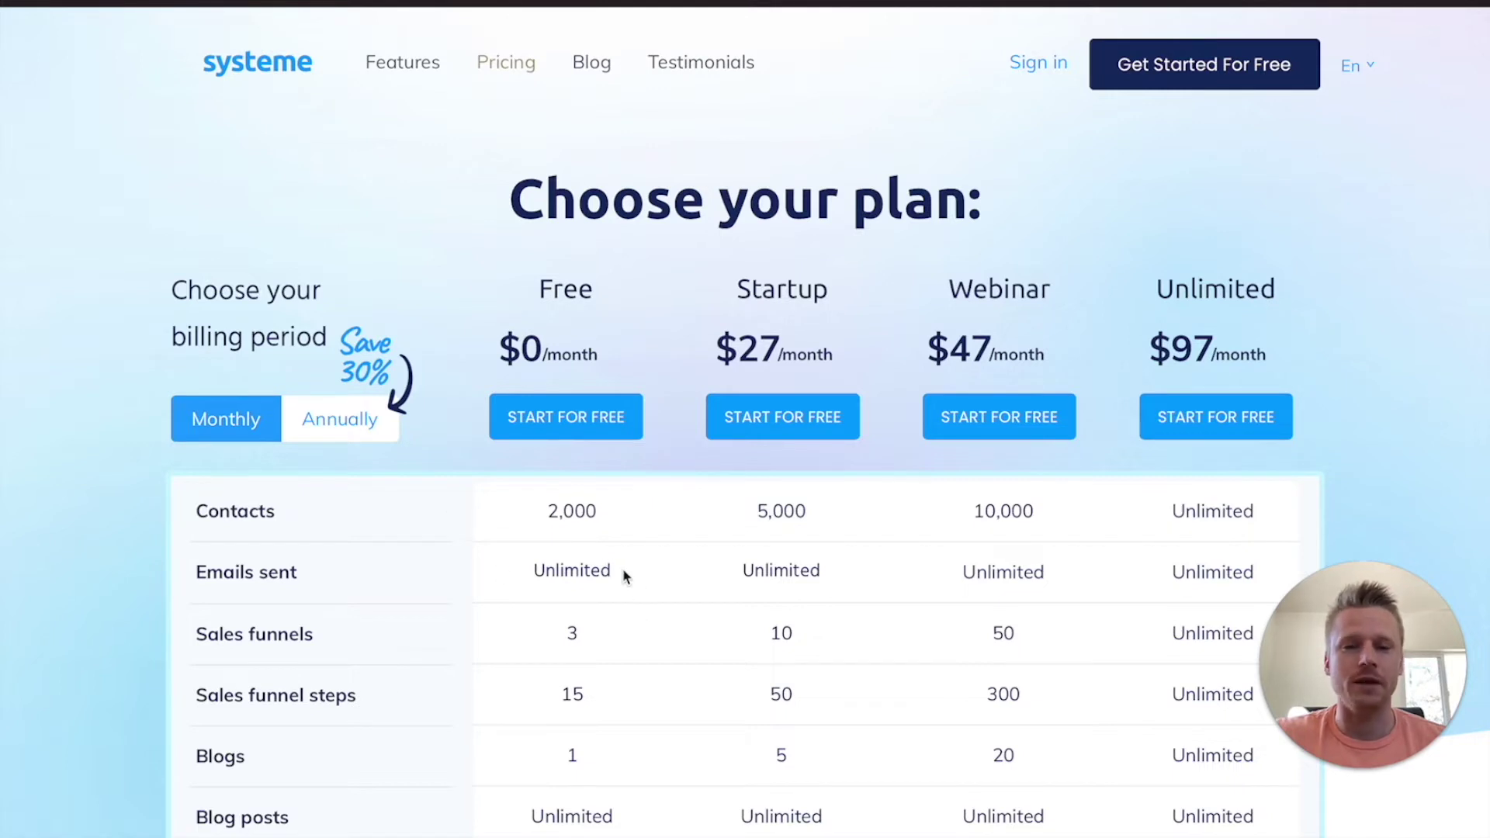
# Examine the Free plan's limits in the pricing table, including sales funnels, funnel steps, blogs and courses.
pyautogui.scroll(-2, 622, 570)
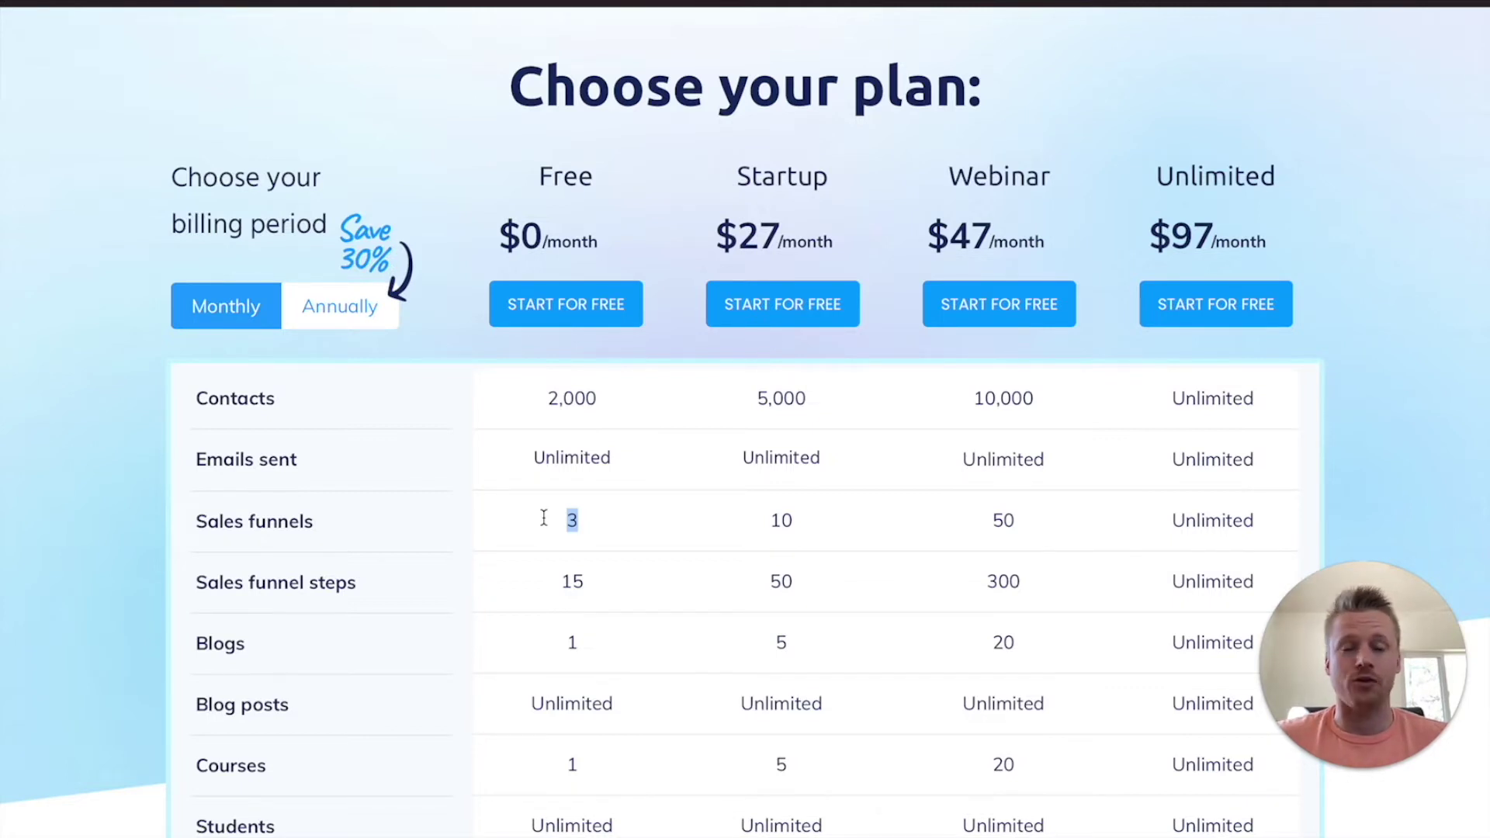
pyautogui.click(598, 582)
pyautogui.doubleClick(575, 582)
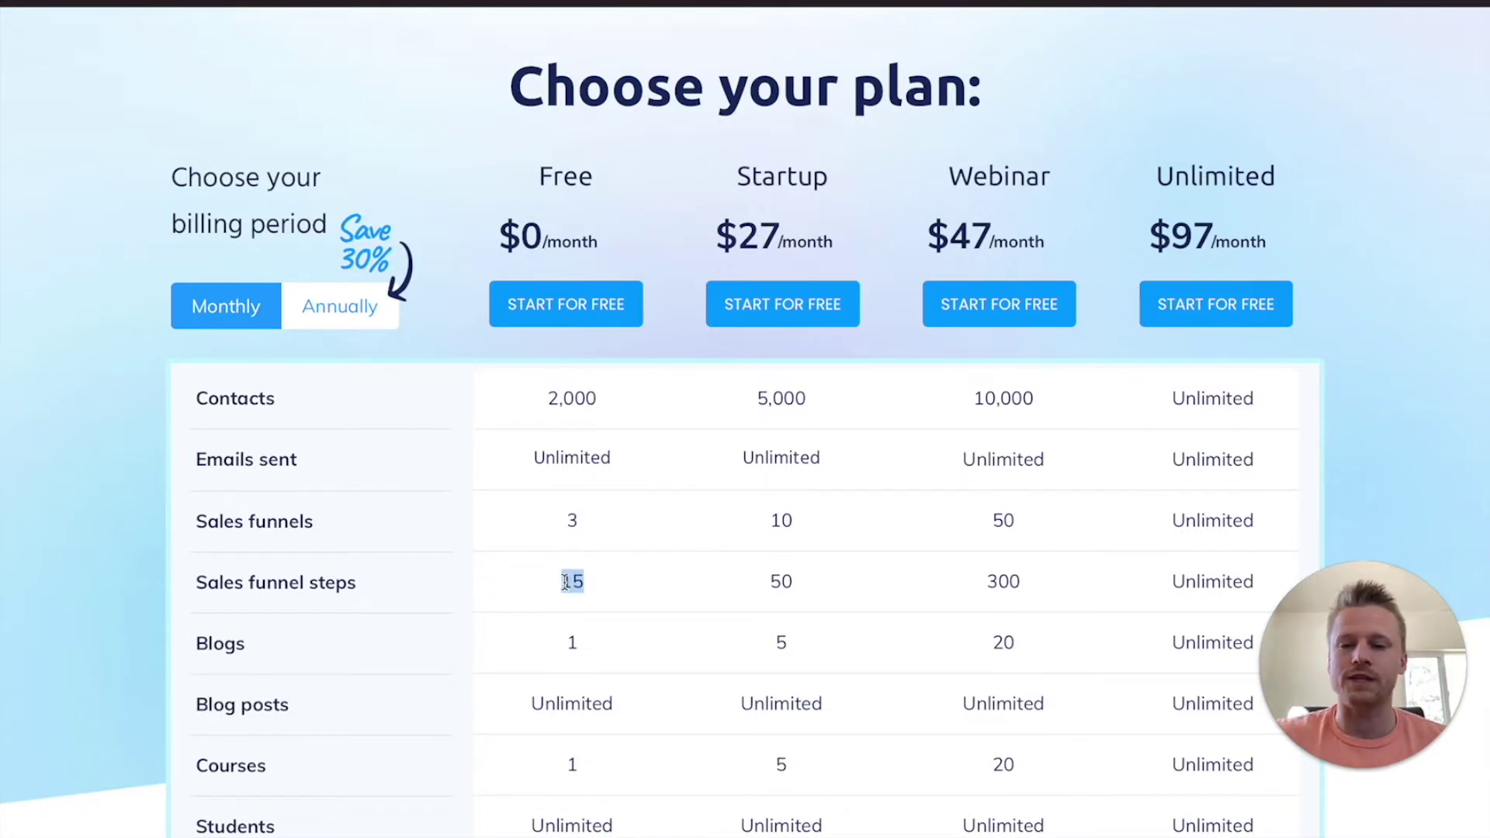
pyautogui.click(583, 651)
pyautogui.moveTo(584, 651); pyautogui.dragTo(553, 643)
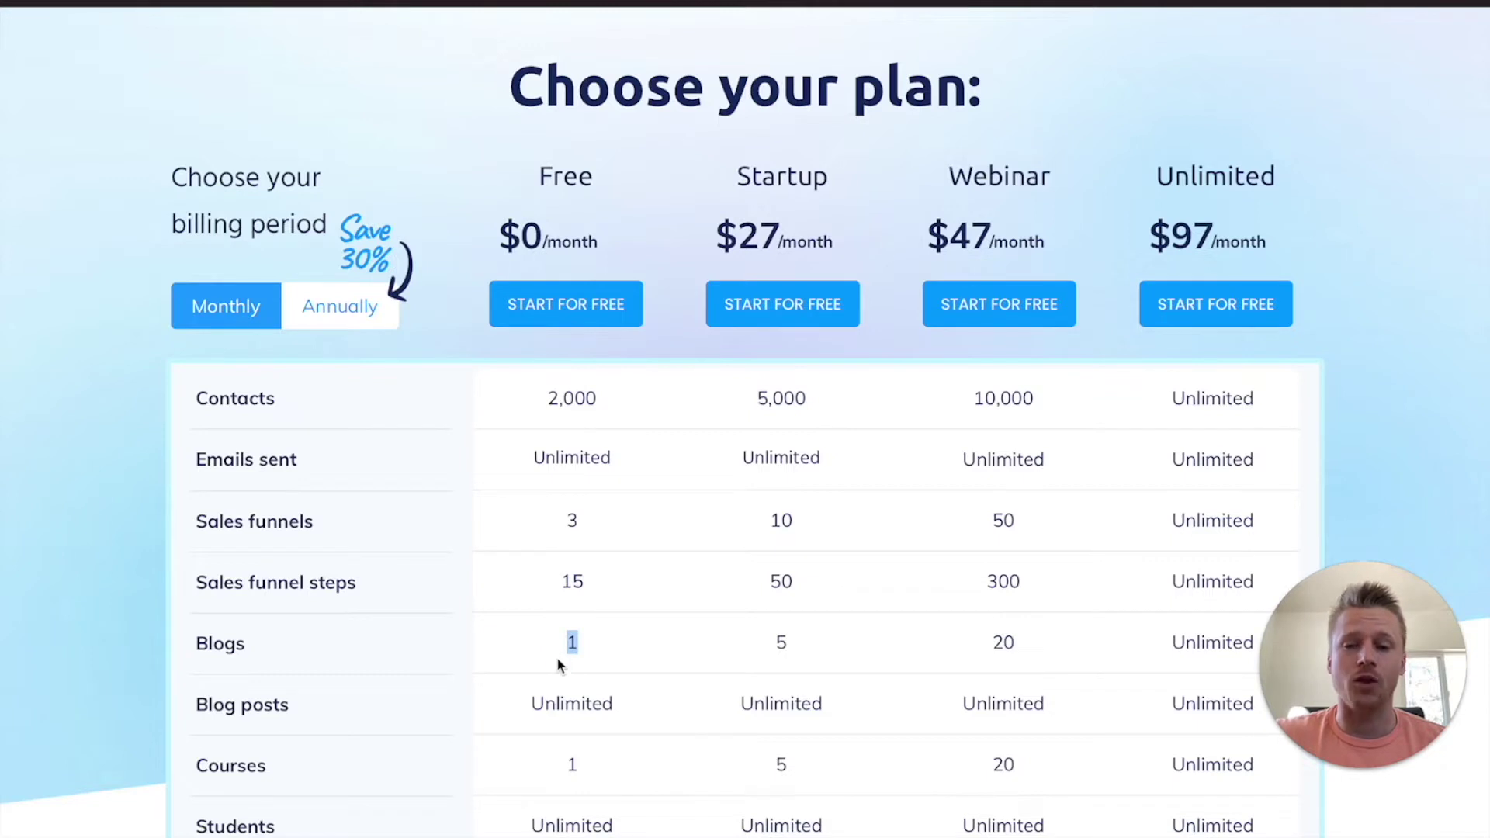
pyautogui.moveTo(621, 716); pyautogui.dragTo(540, 667)
pyautogui.scroll(-1, 518, 704)
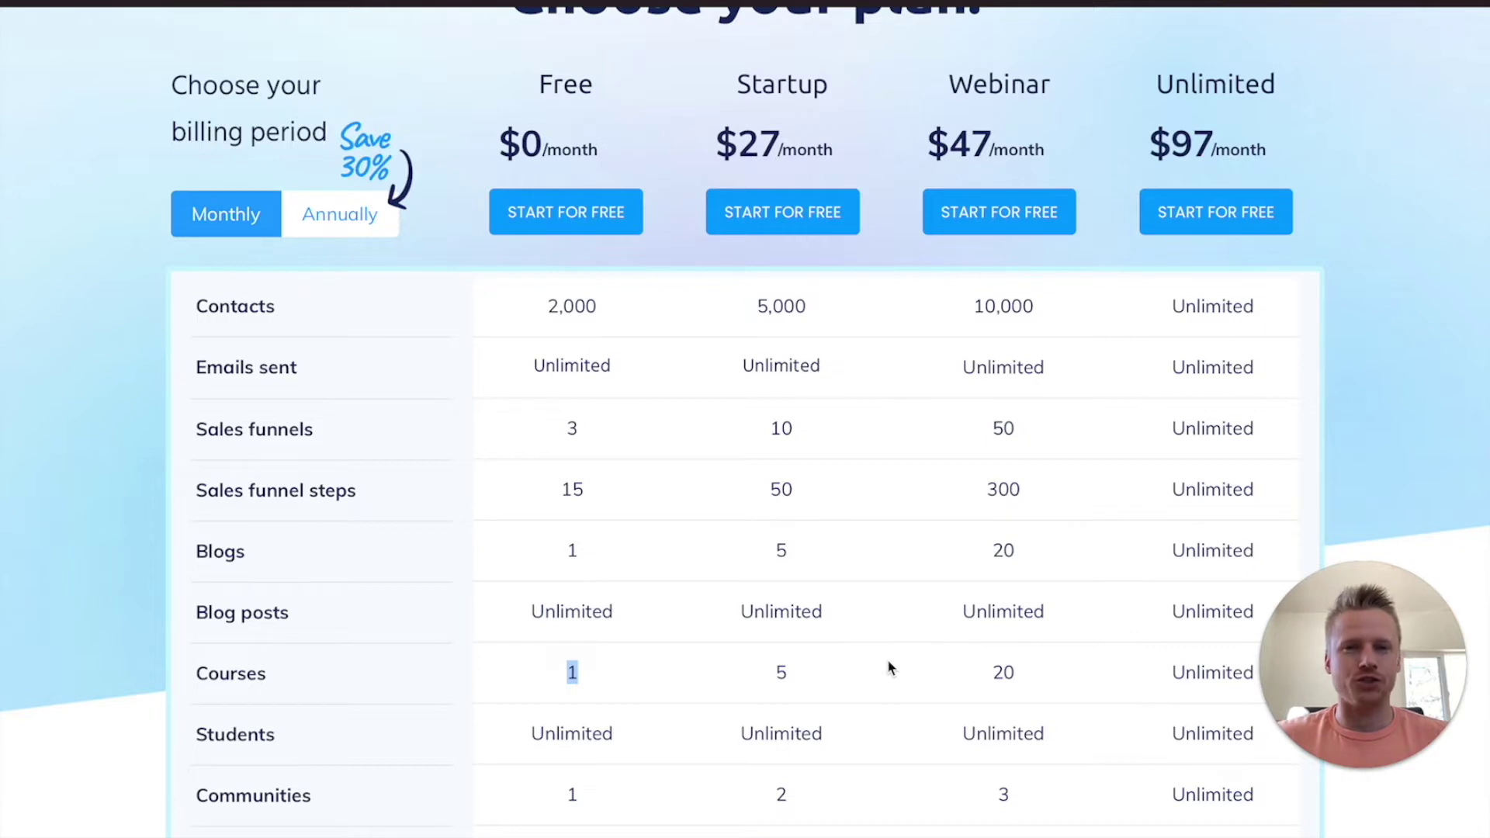
pyautogui.scroll(3, 758, 201)
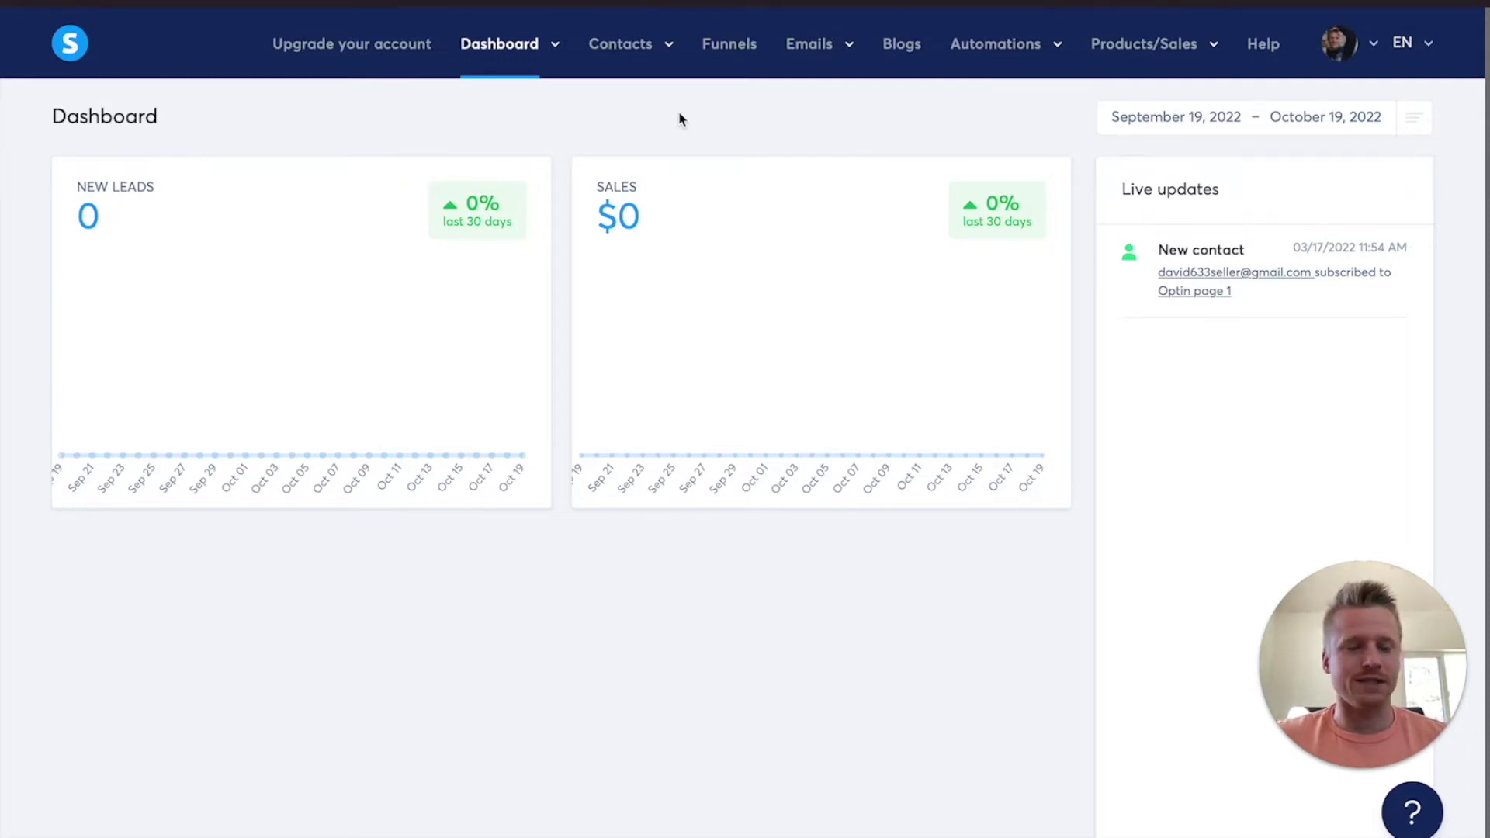
# Create a new funnel named "Test Funnel" with the goal Build an audience.
pyautogui.click(722, 49)
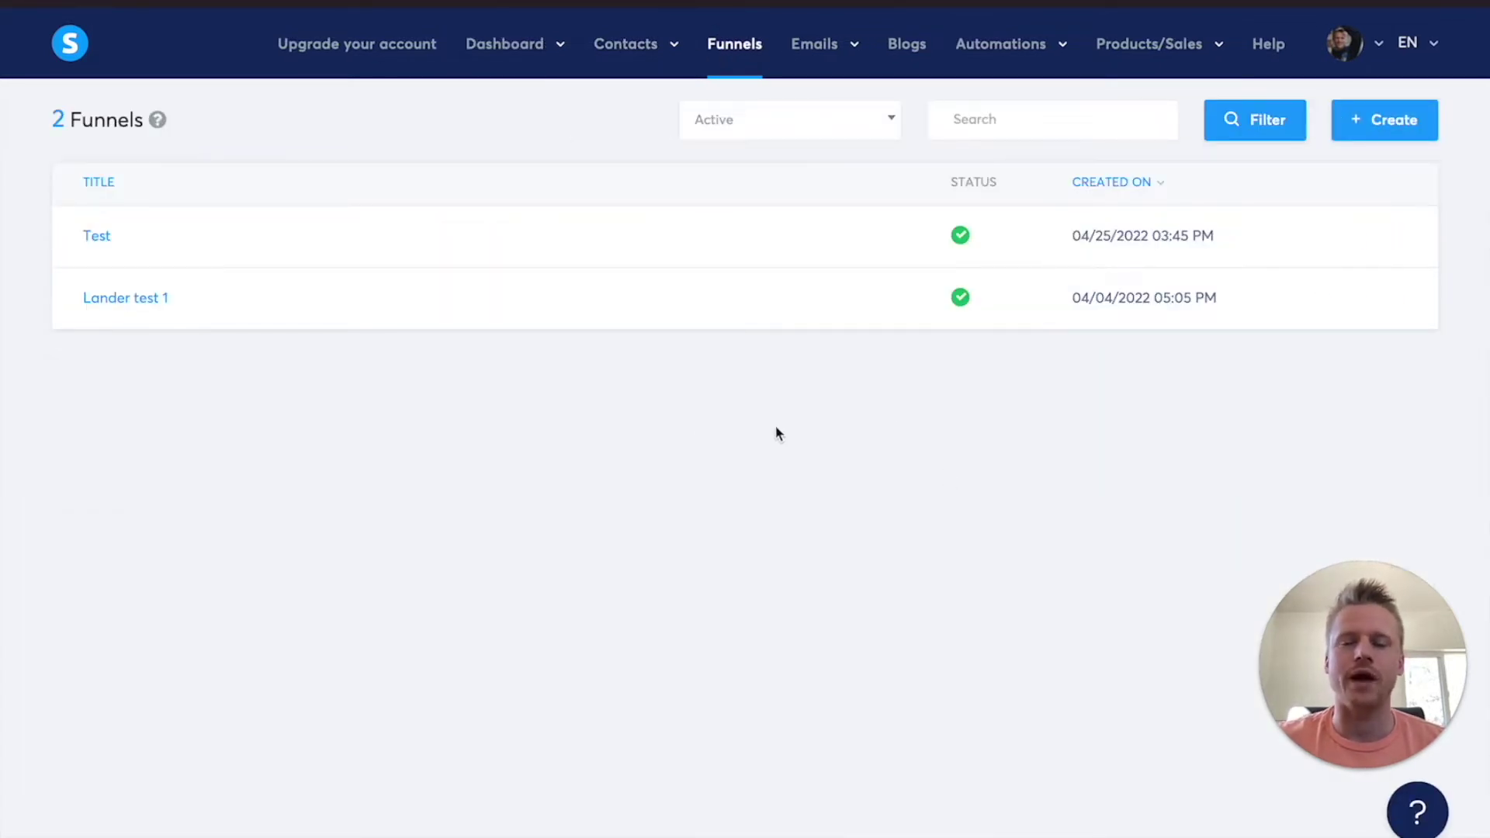
pyautogui.moveTo(709, 233)
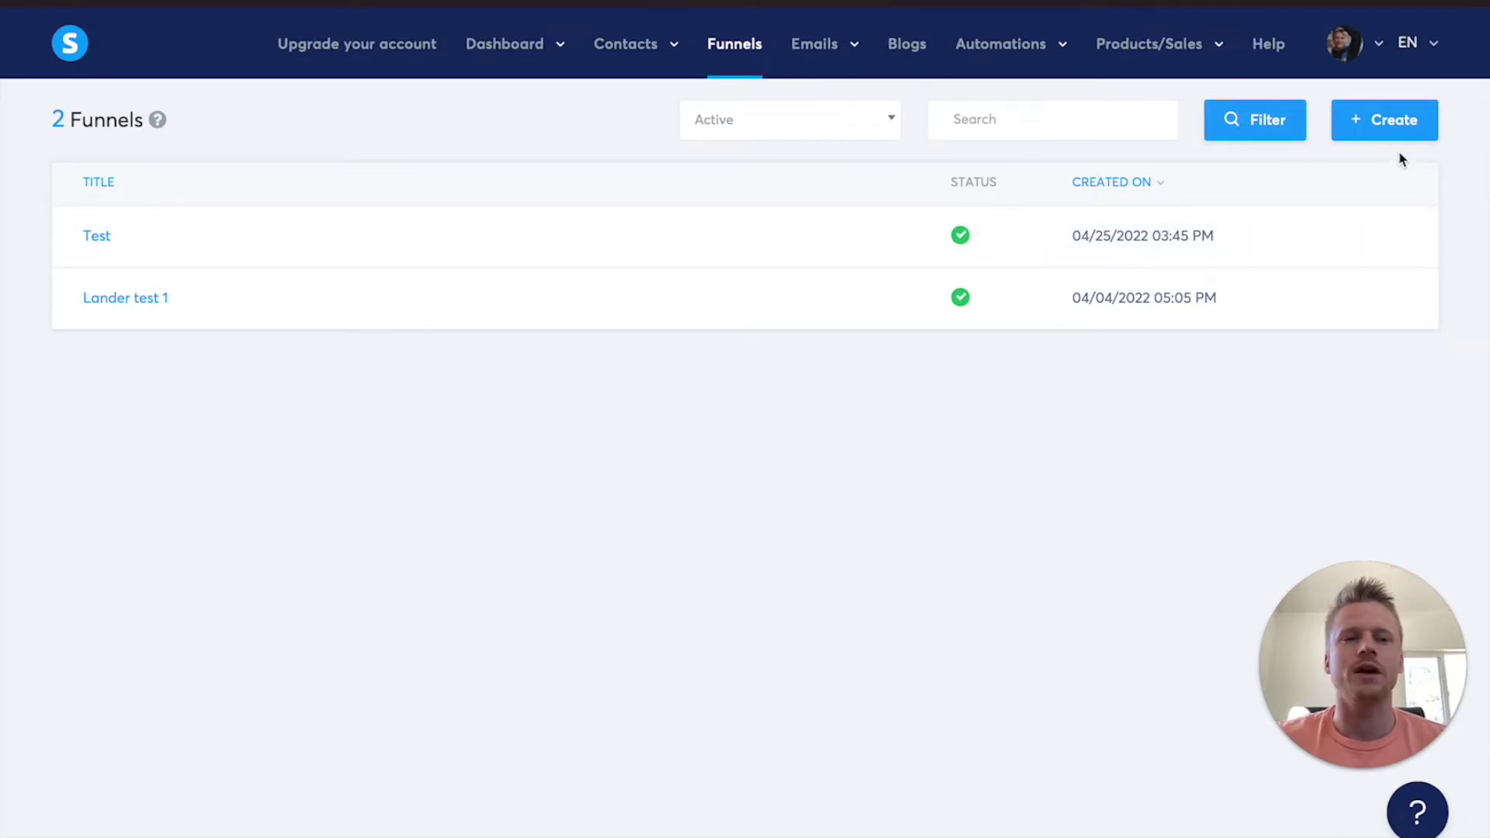
pyautogui.click(1379, 142)
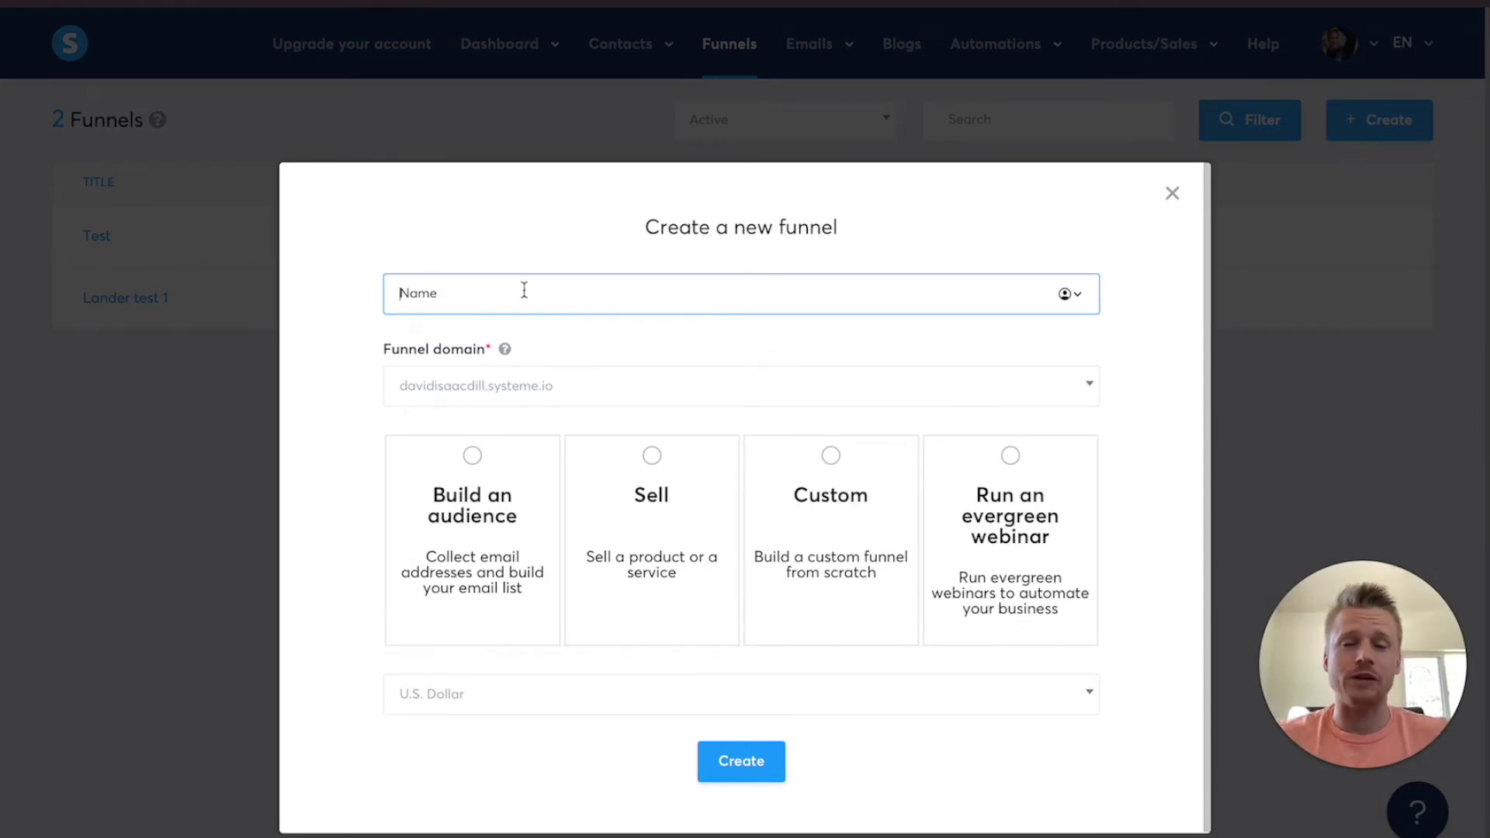
pyautogui.write('Test Funnel')
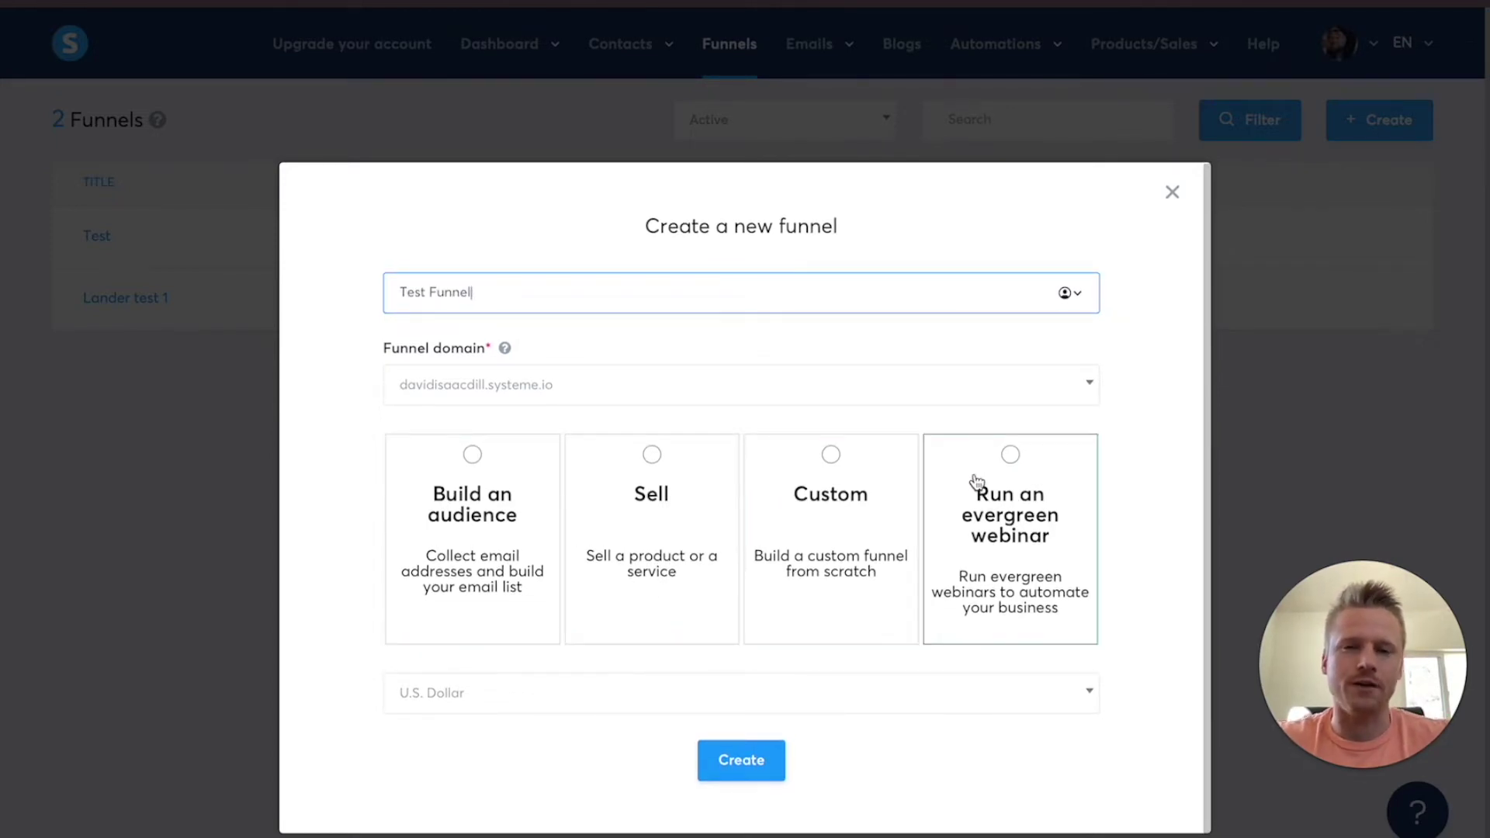
pyautogui.click(490, 506)
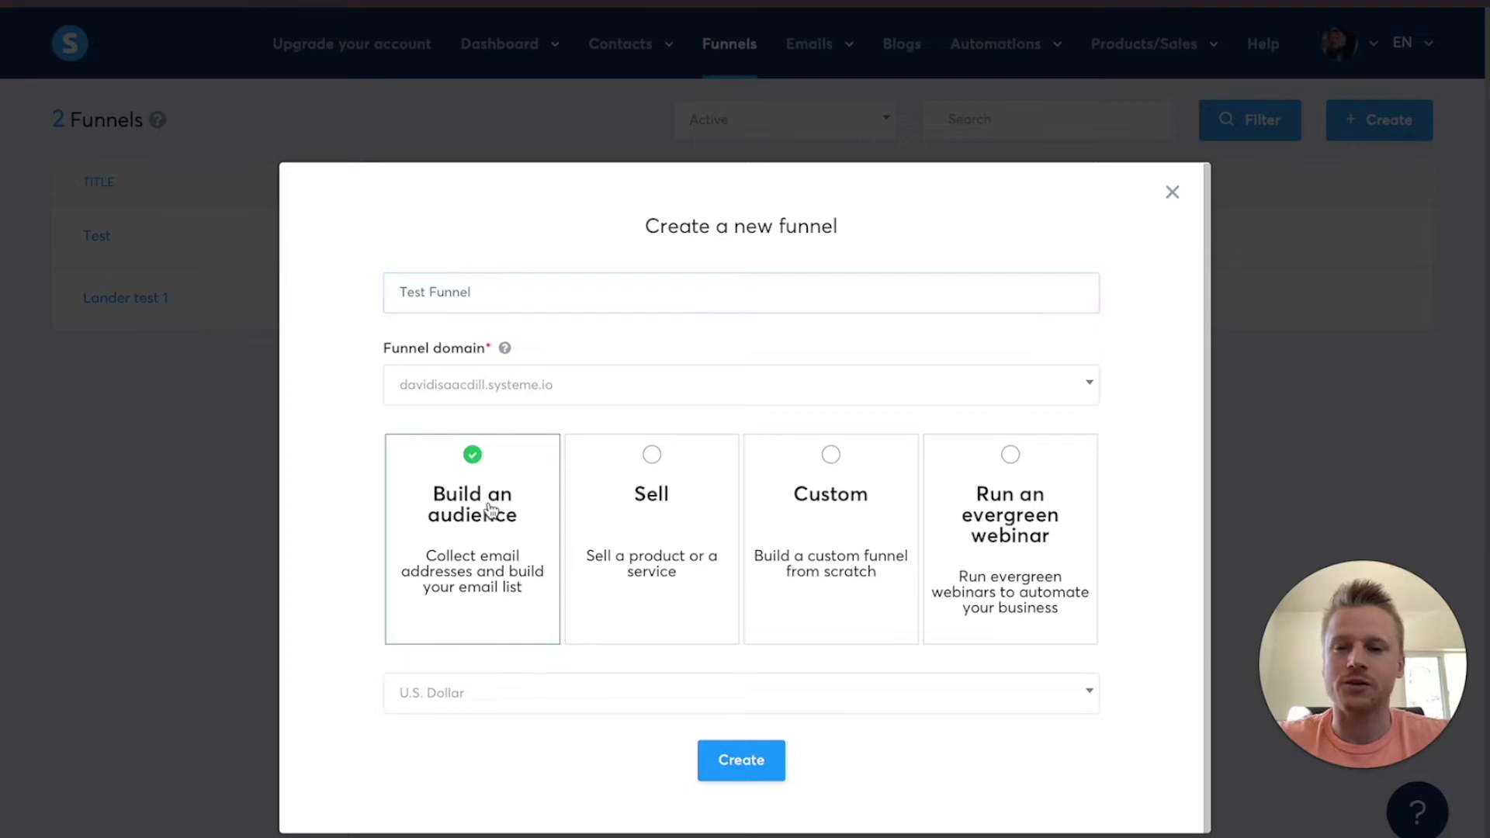
pyautogui.click(737, 764)
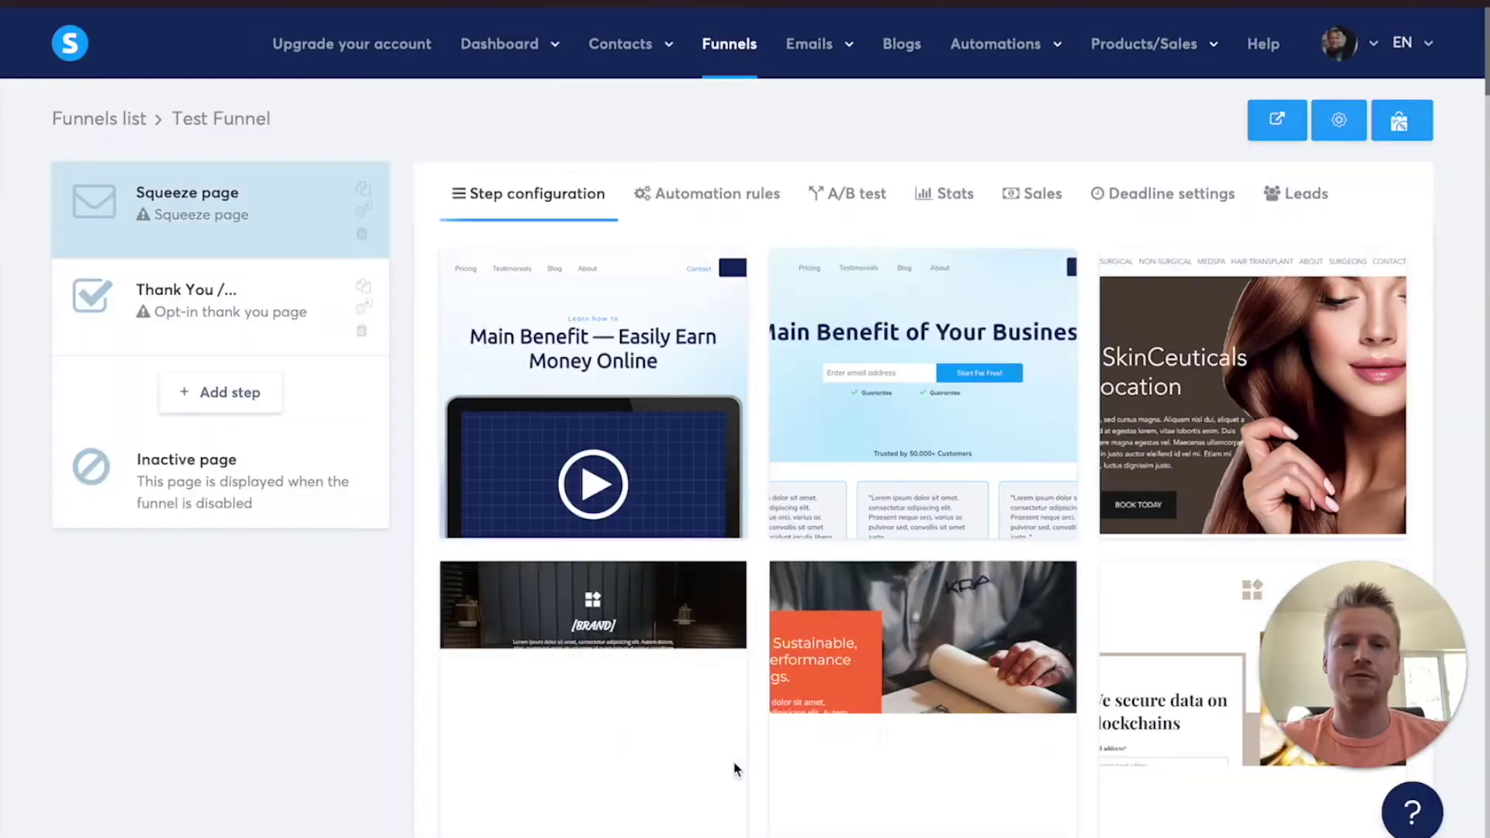
# Browse the squeeze page templates and select the "Simply the Best Way to Create Landing Pages" design with the sign-up form.
pyautogui.moveTo(958, 638)
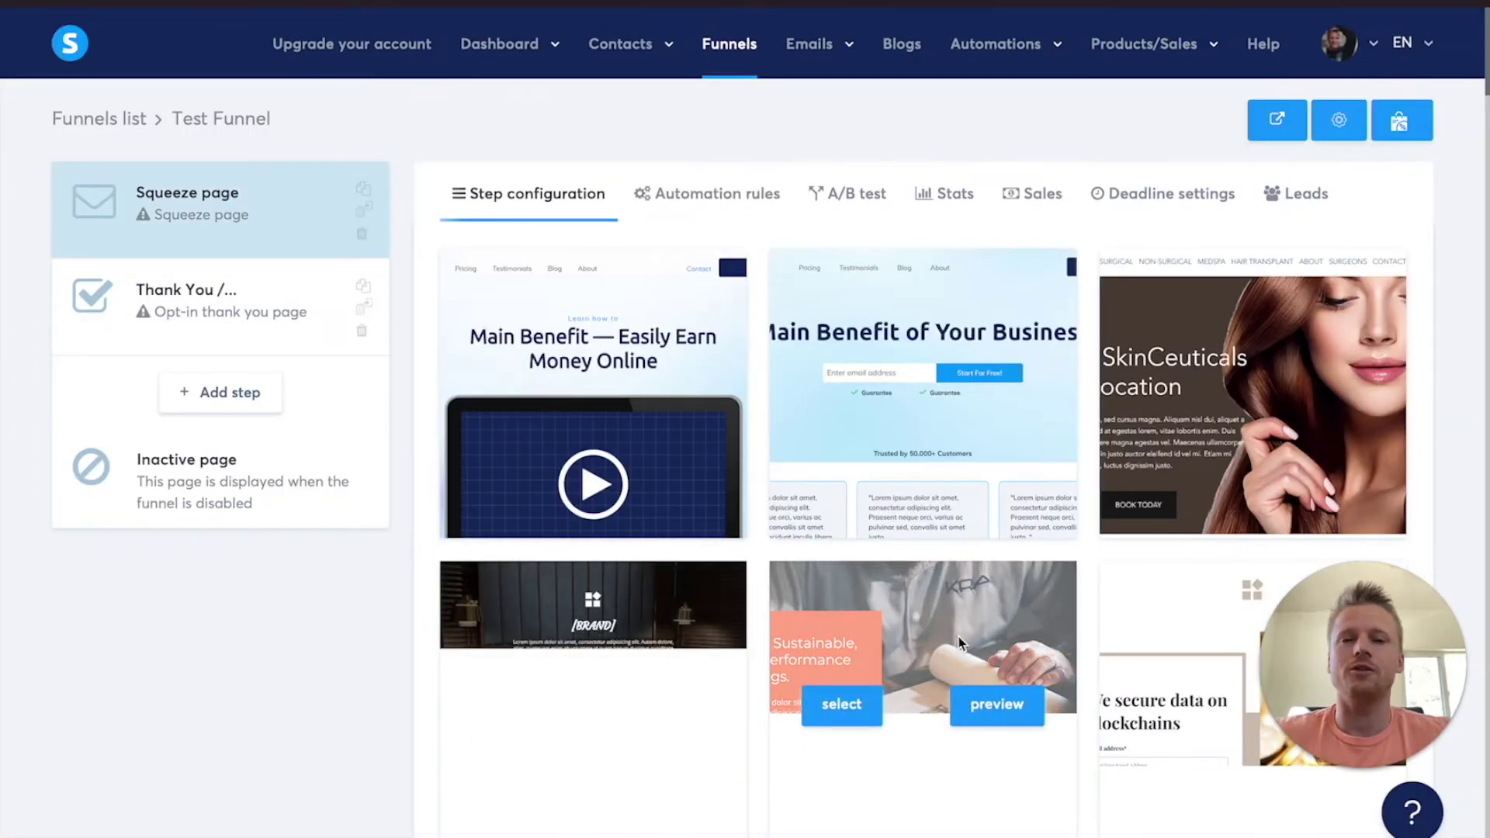
pyautogui.scroll(-1, 958, 637)
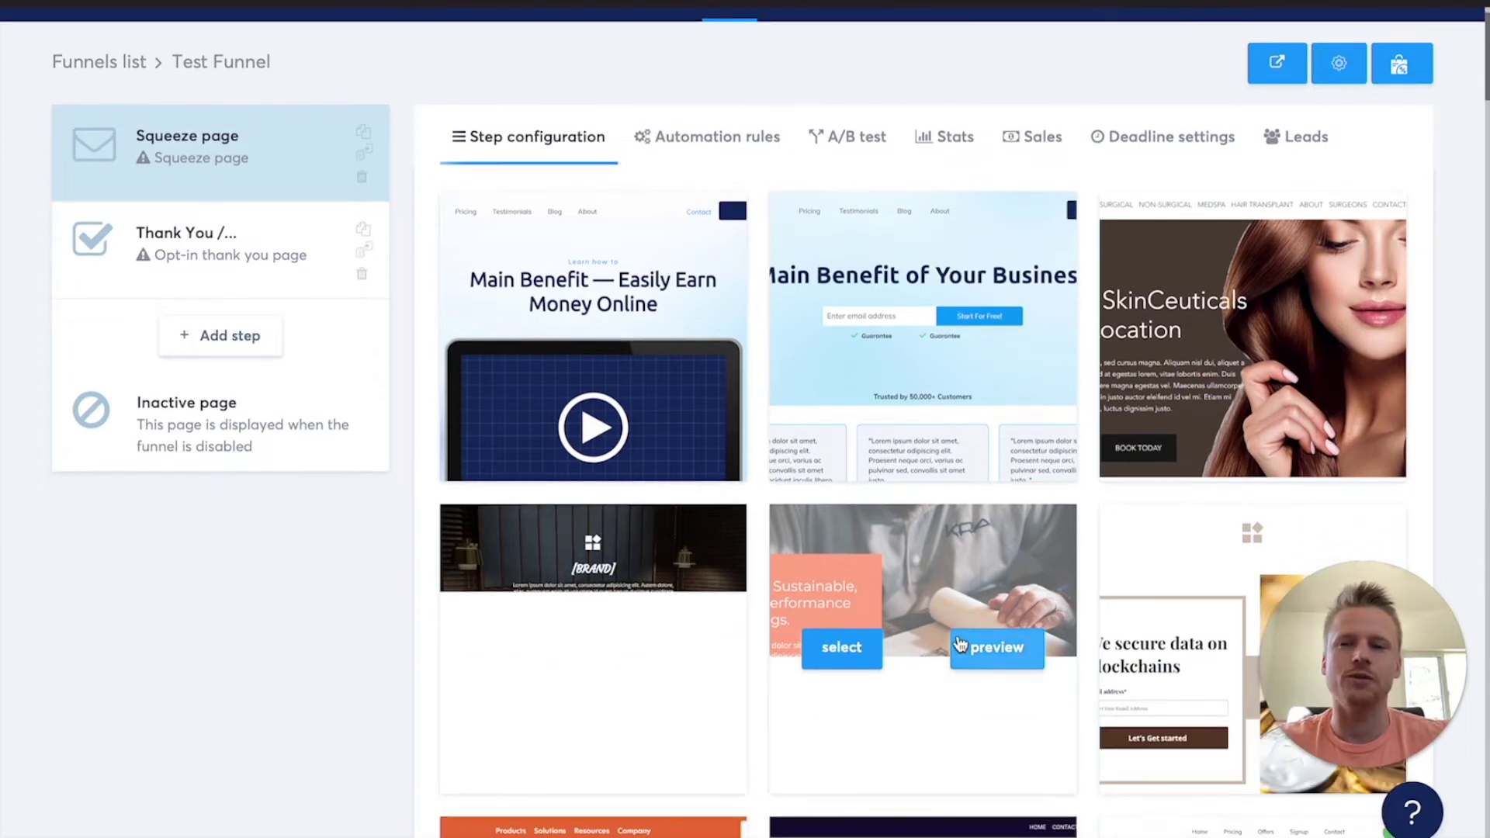
pyautogui.scroll(-2, 1107, 371)
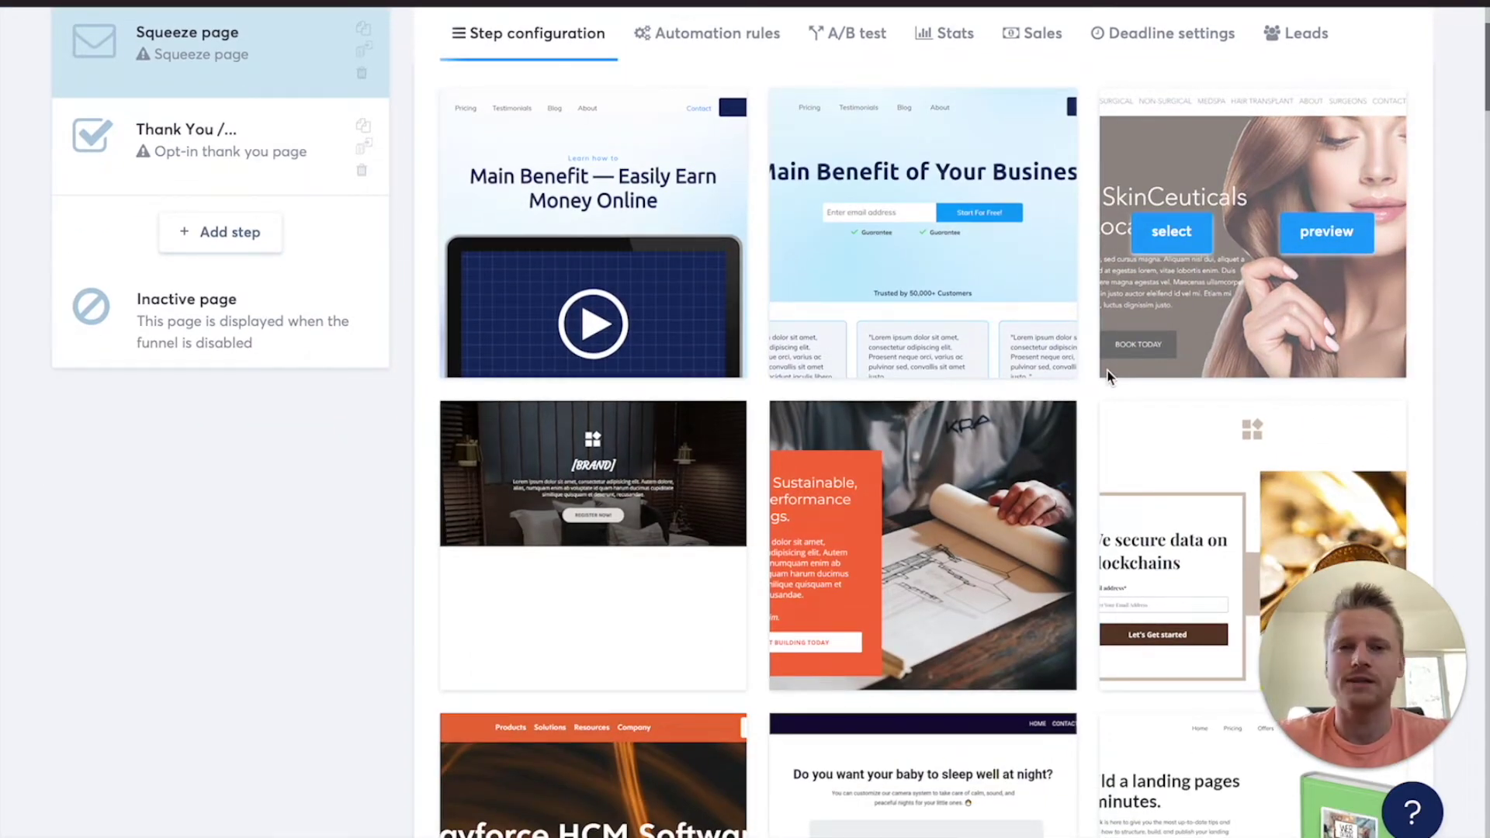
pyautogui.scroll(-4, 1107, 370)
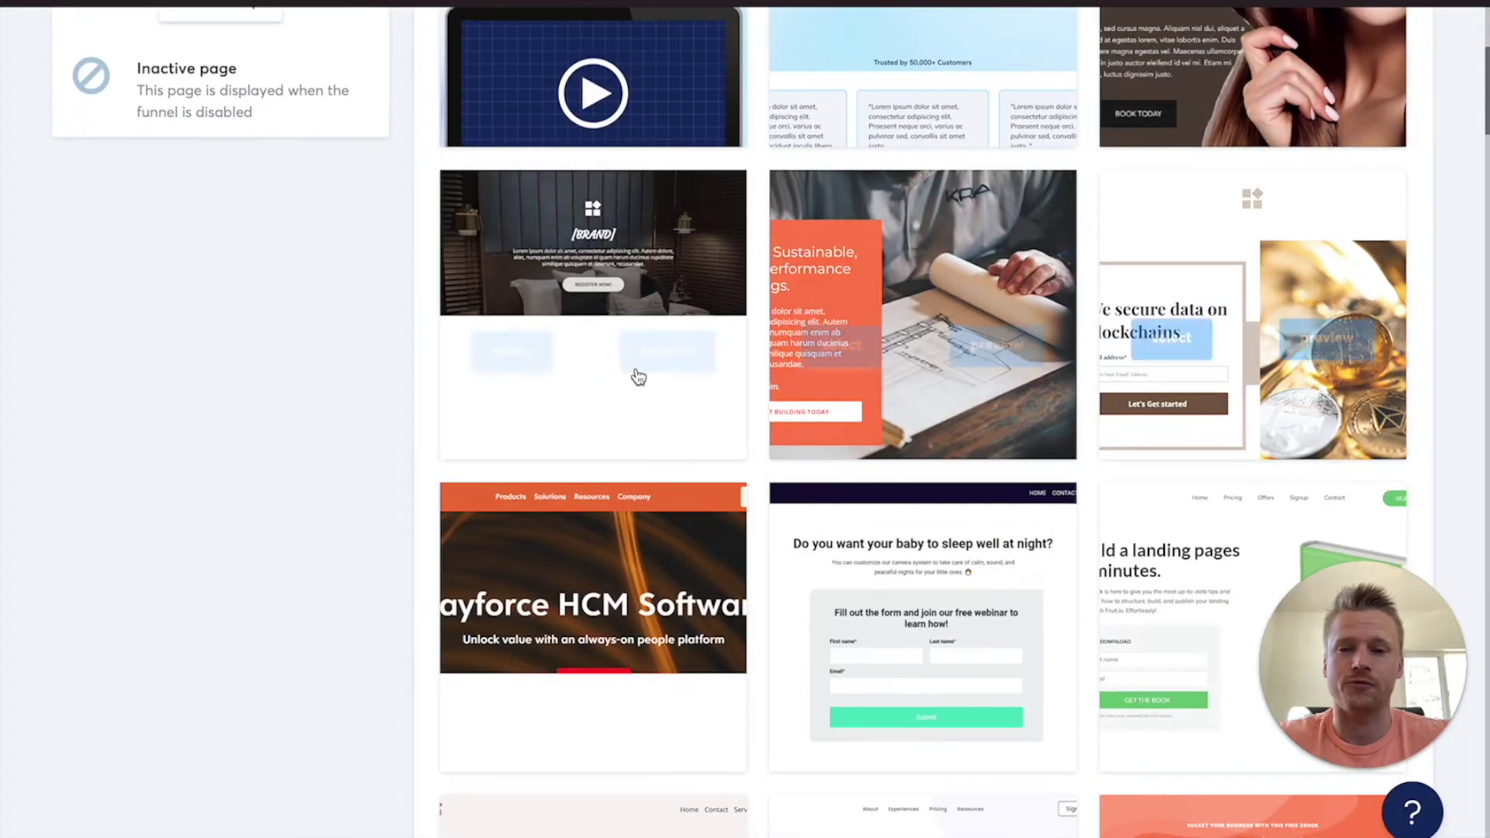
pyautogui.scroll(-4, 862, 418)
pyautogui.scroll(-12, 862, 420)
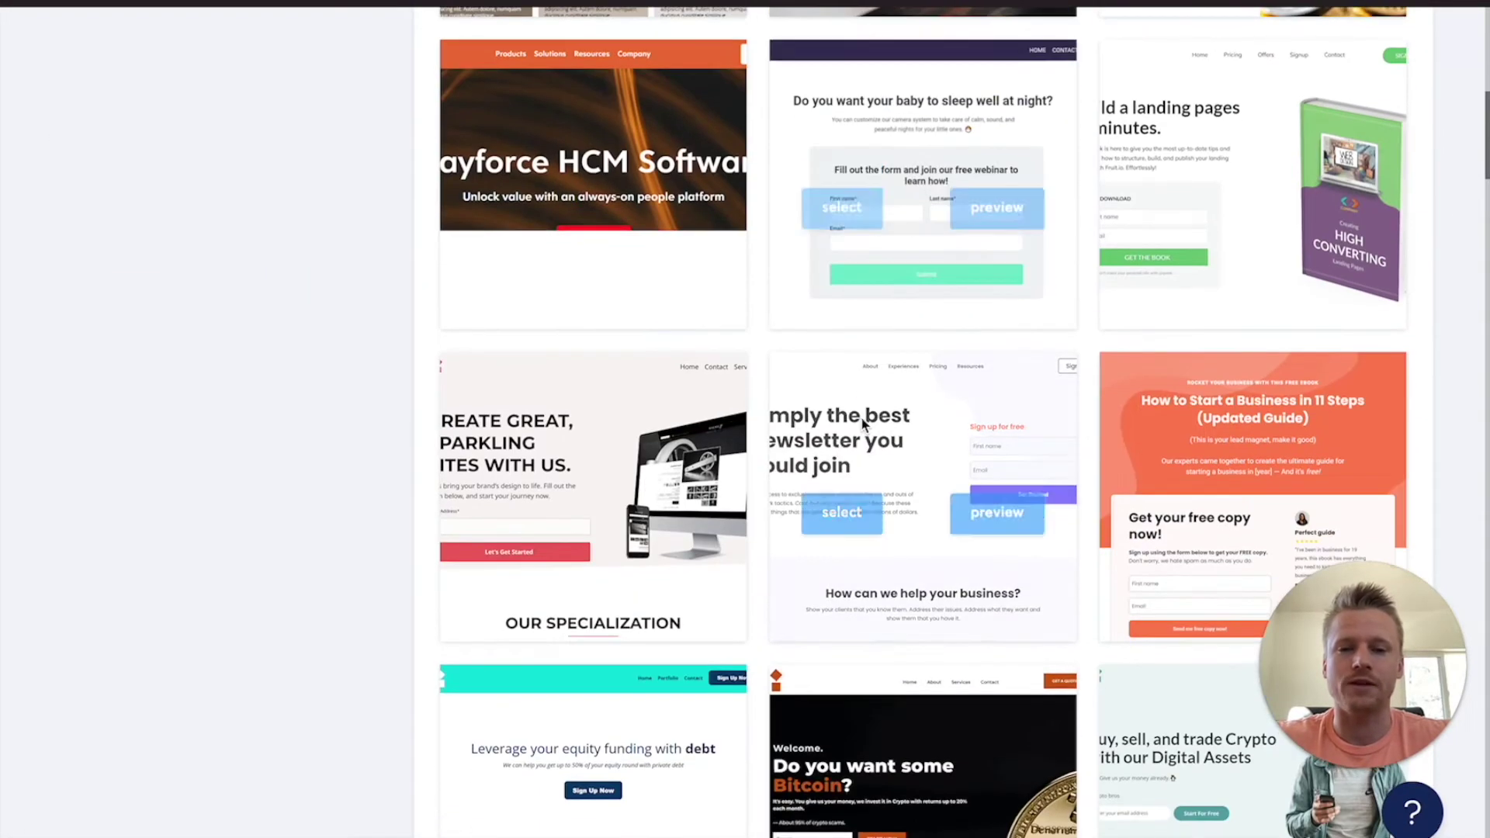
pyautogui.scroll(15, 862, 419)
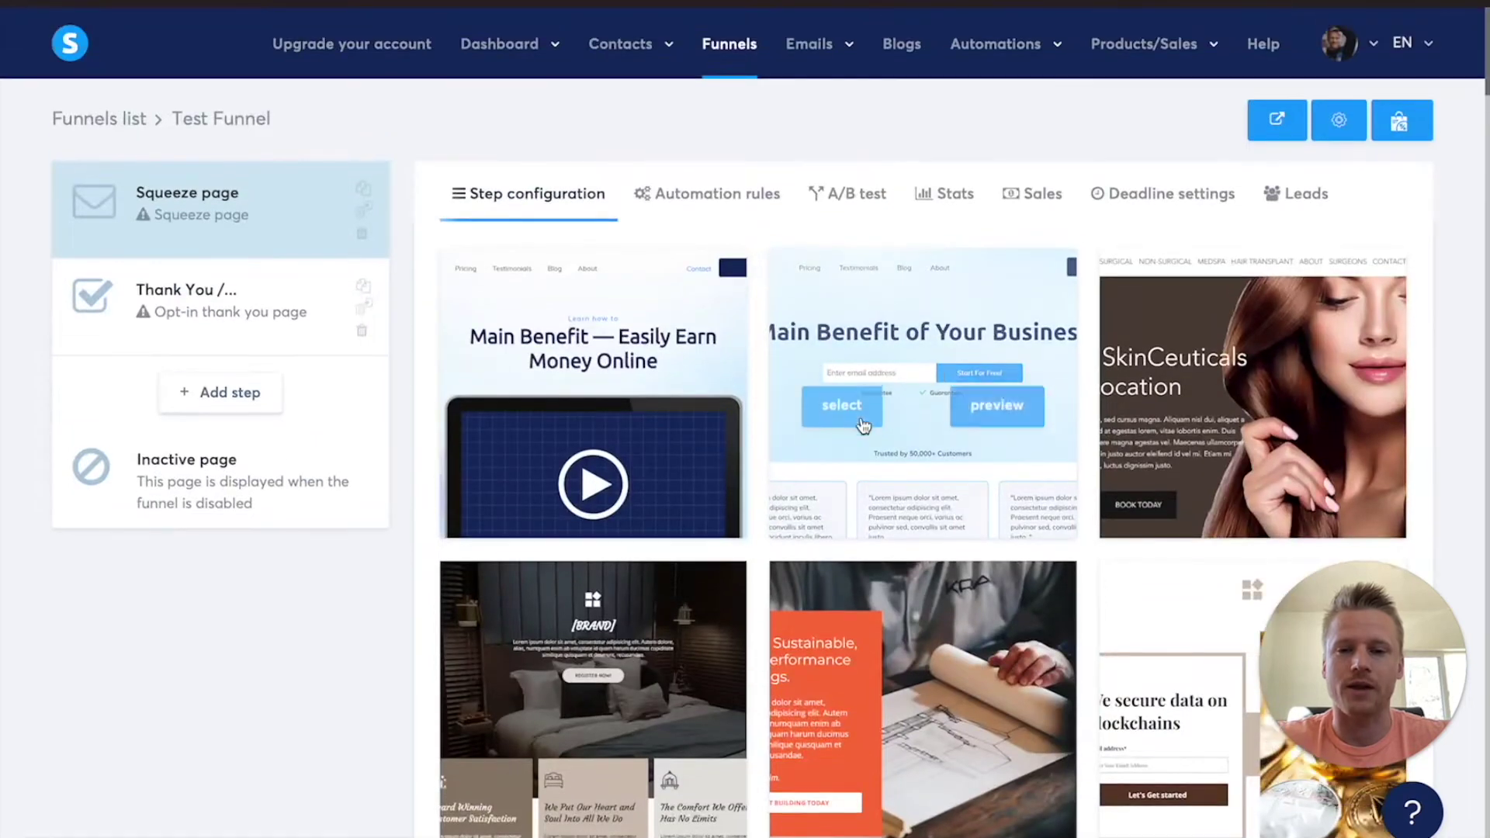
pyautogui.scroll(-11, 889, 631)
pyautogui.moveTo(594, 536)
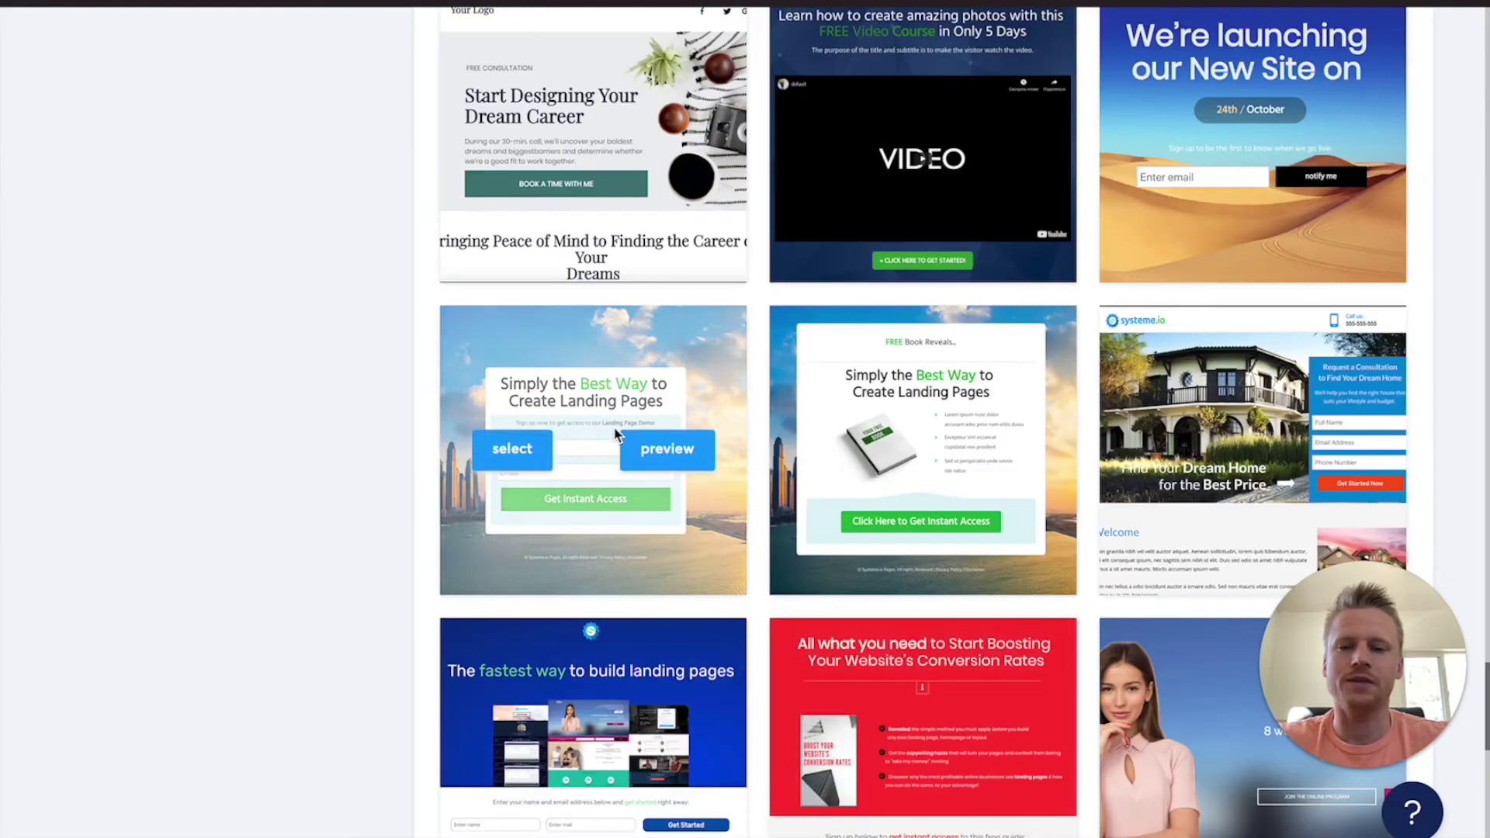
pyautogui.click(512, 450)
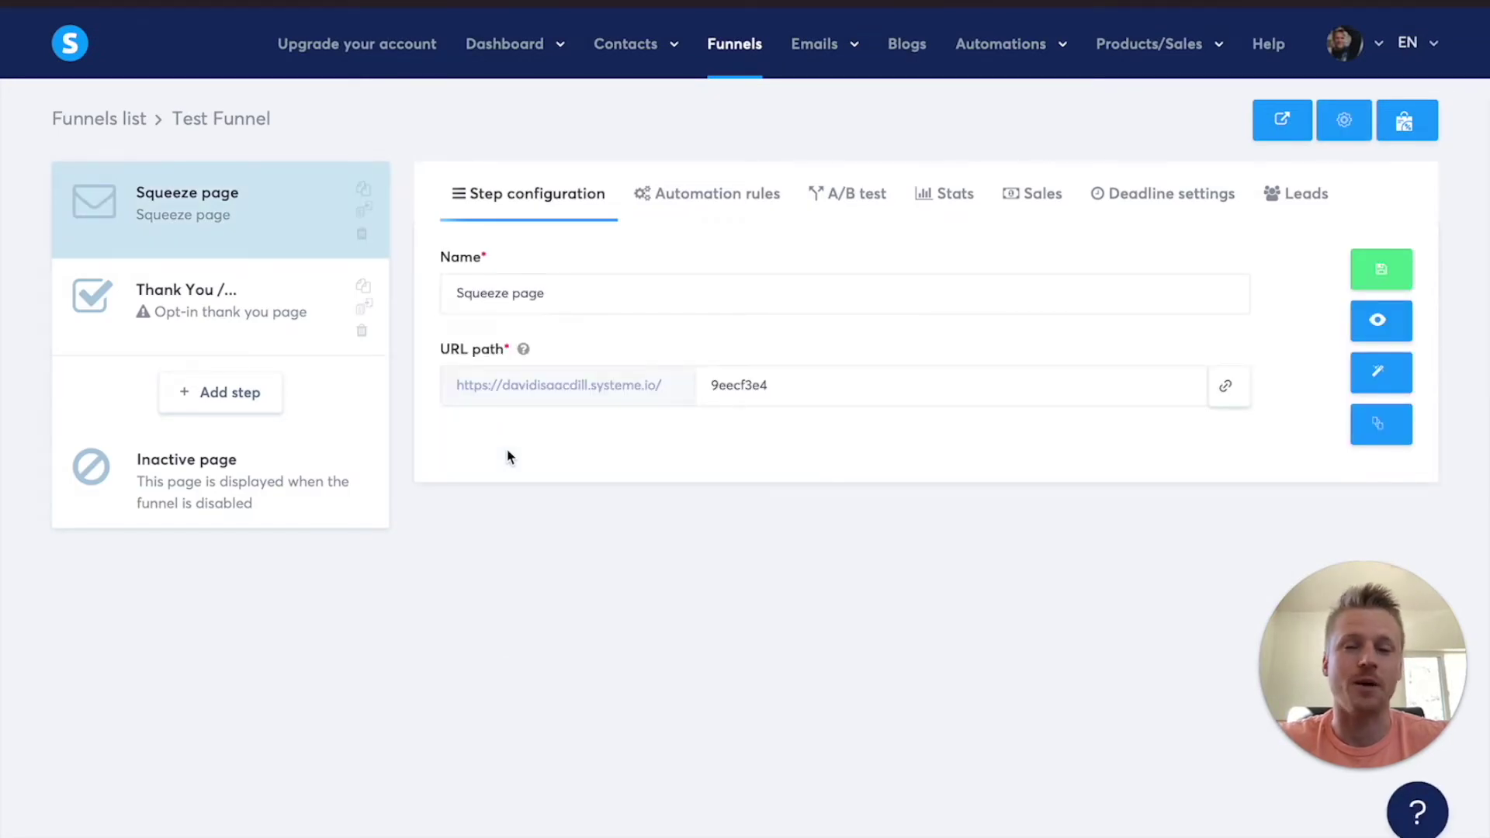
# Save the Squeeze page step's configuration and open the page in the editor.
pyautogui.click(553, 291)
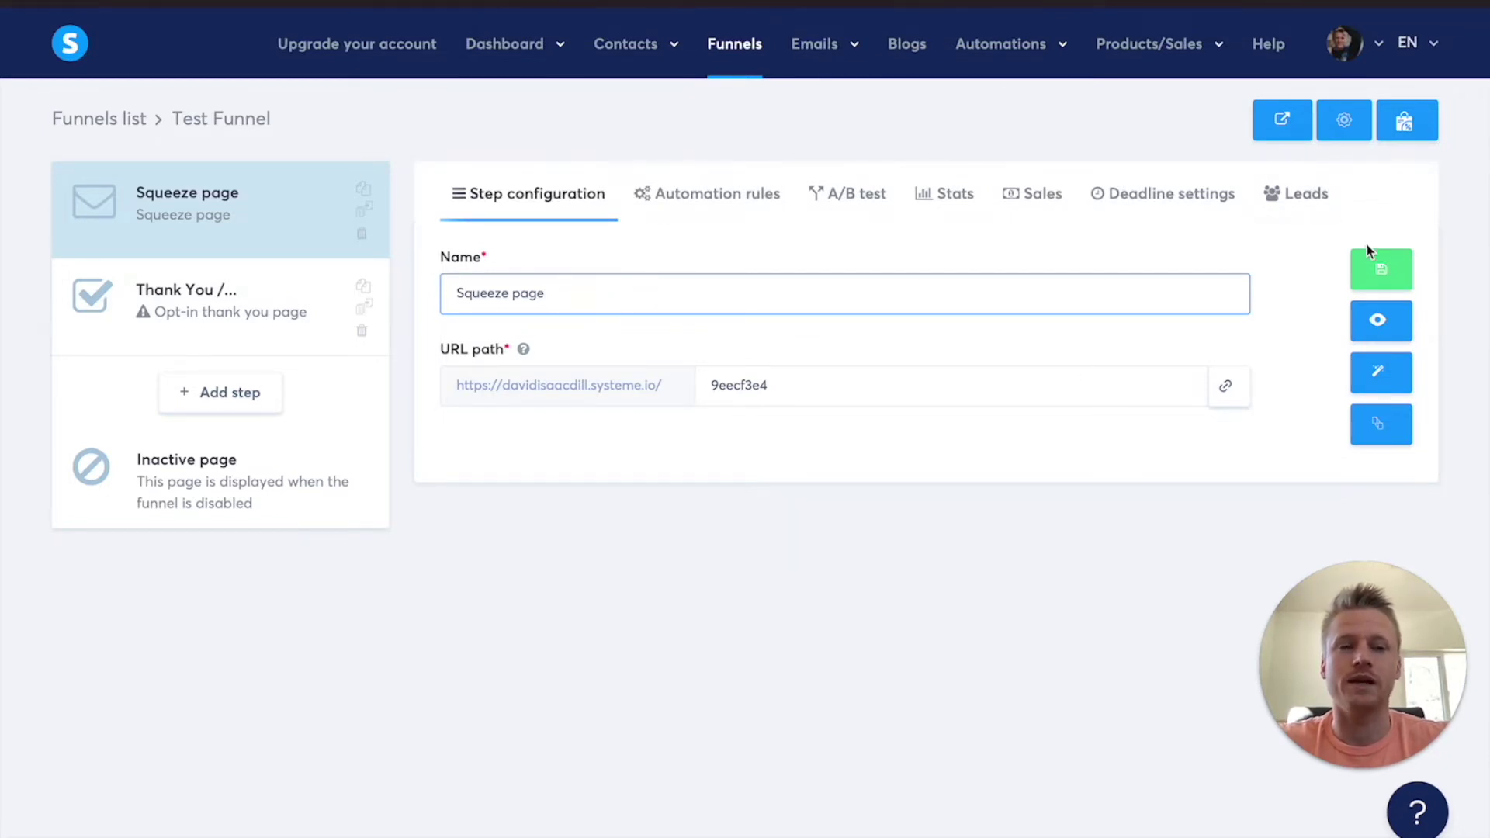
pyautogui.click(1380, 263)
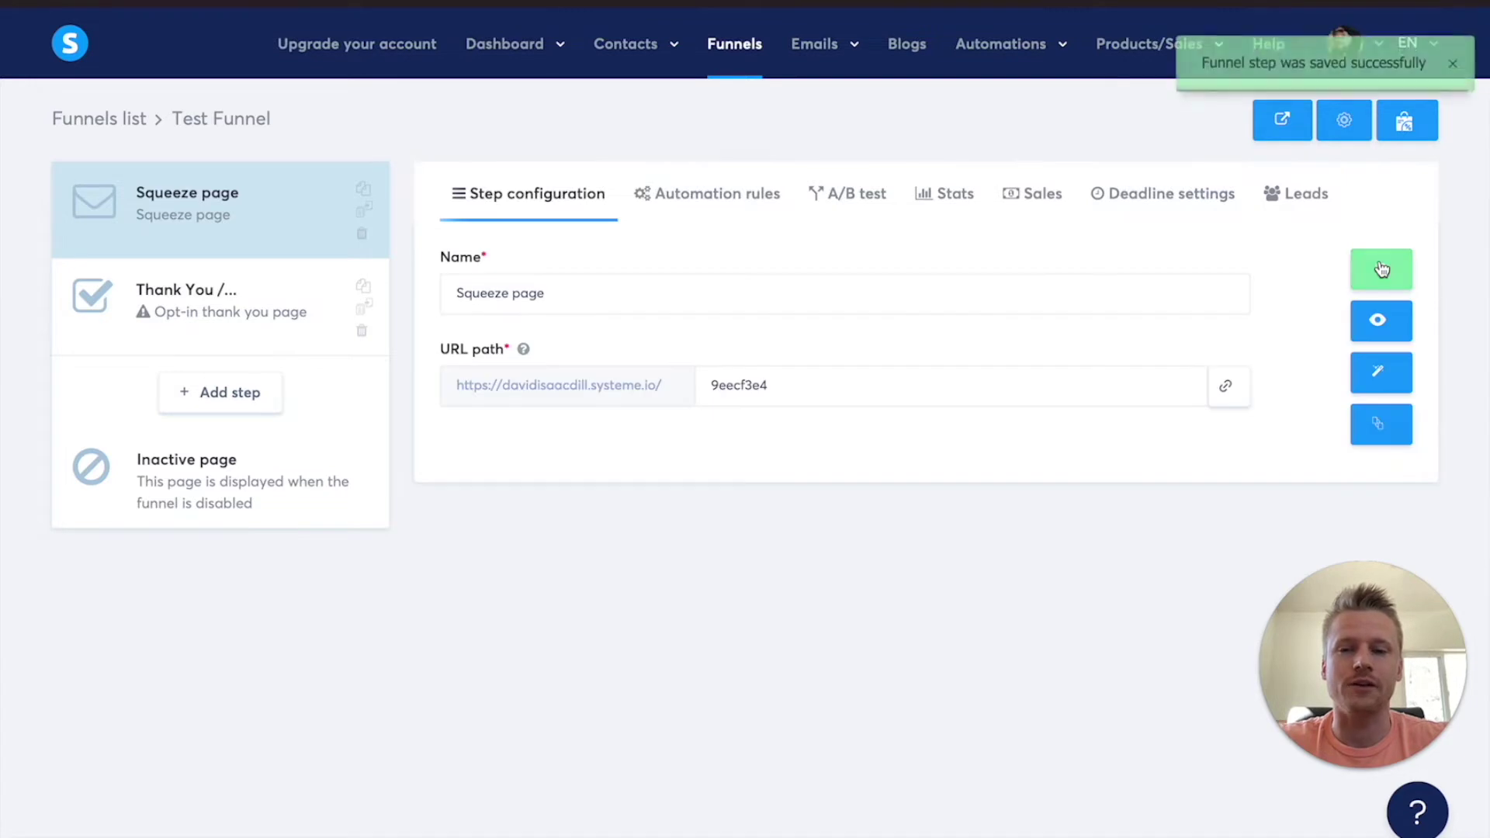
pyautogui.click(1383, 380)
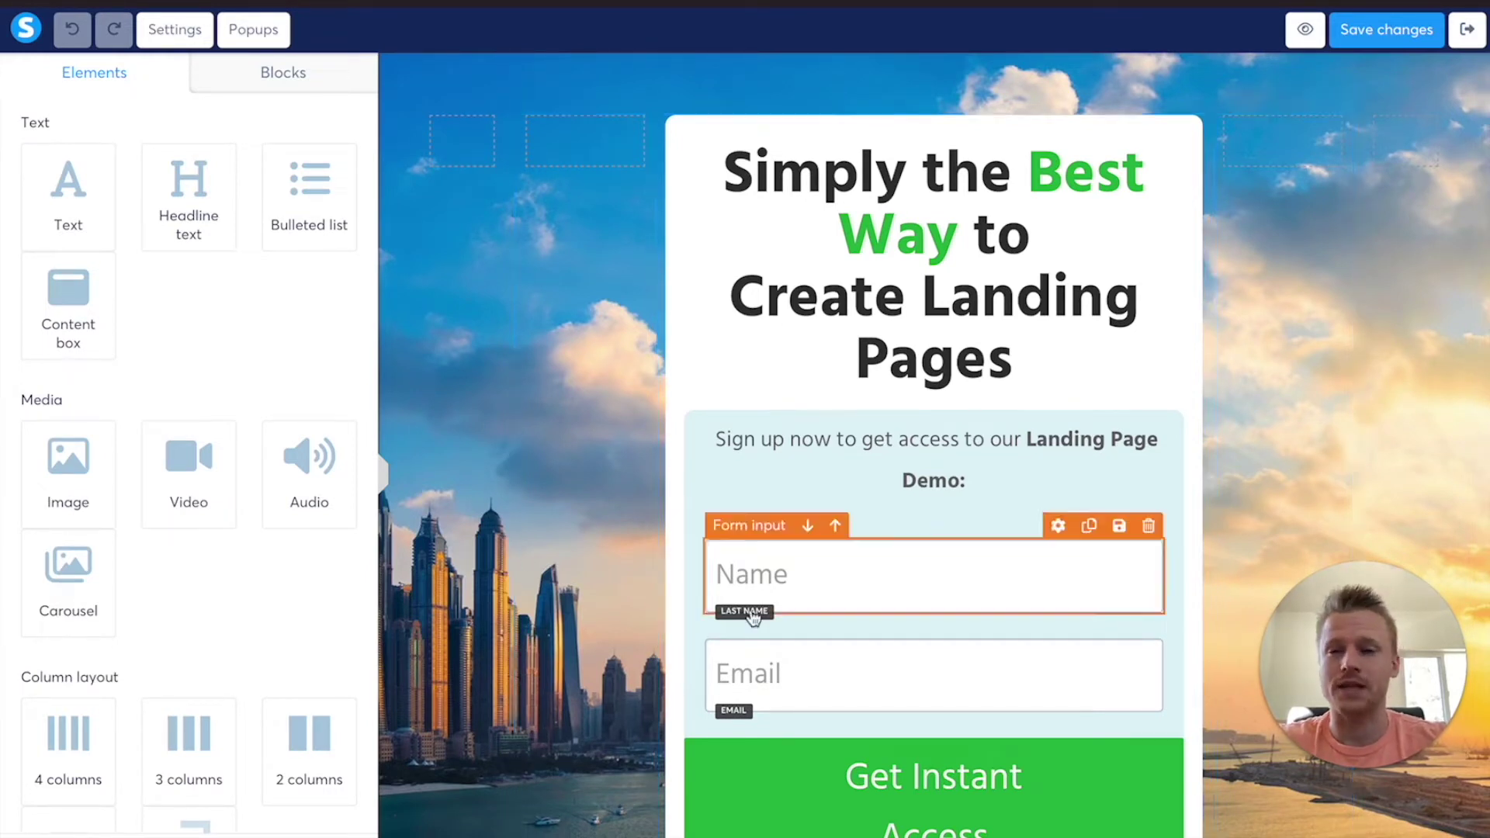
# Replace the squeeze page headline with "Learn How To Make $100 Day Online".
pyautogui.click(930, 222)
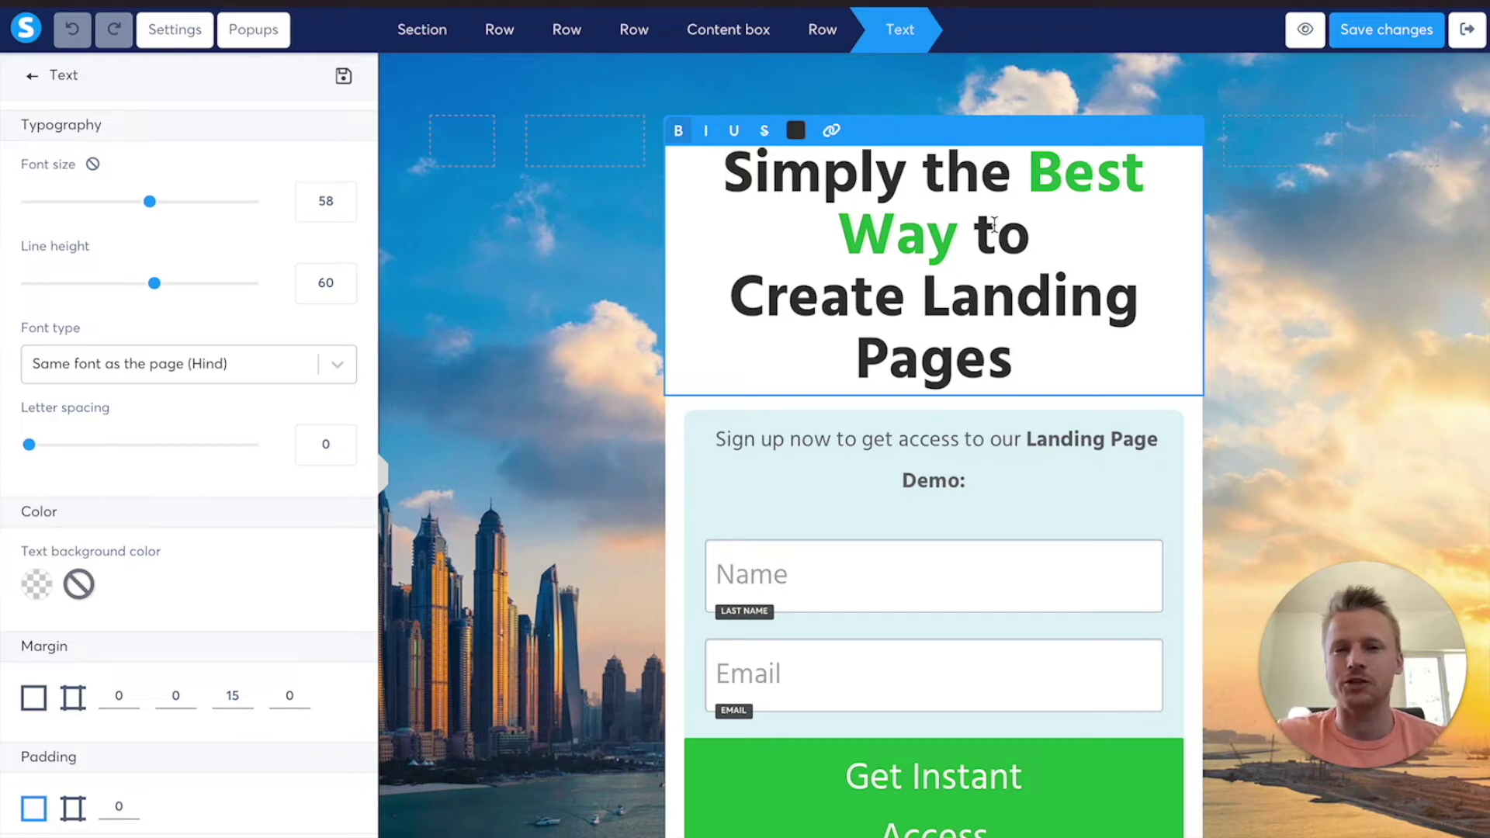
pyautogui.click(1014, 361)
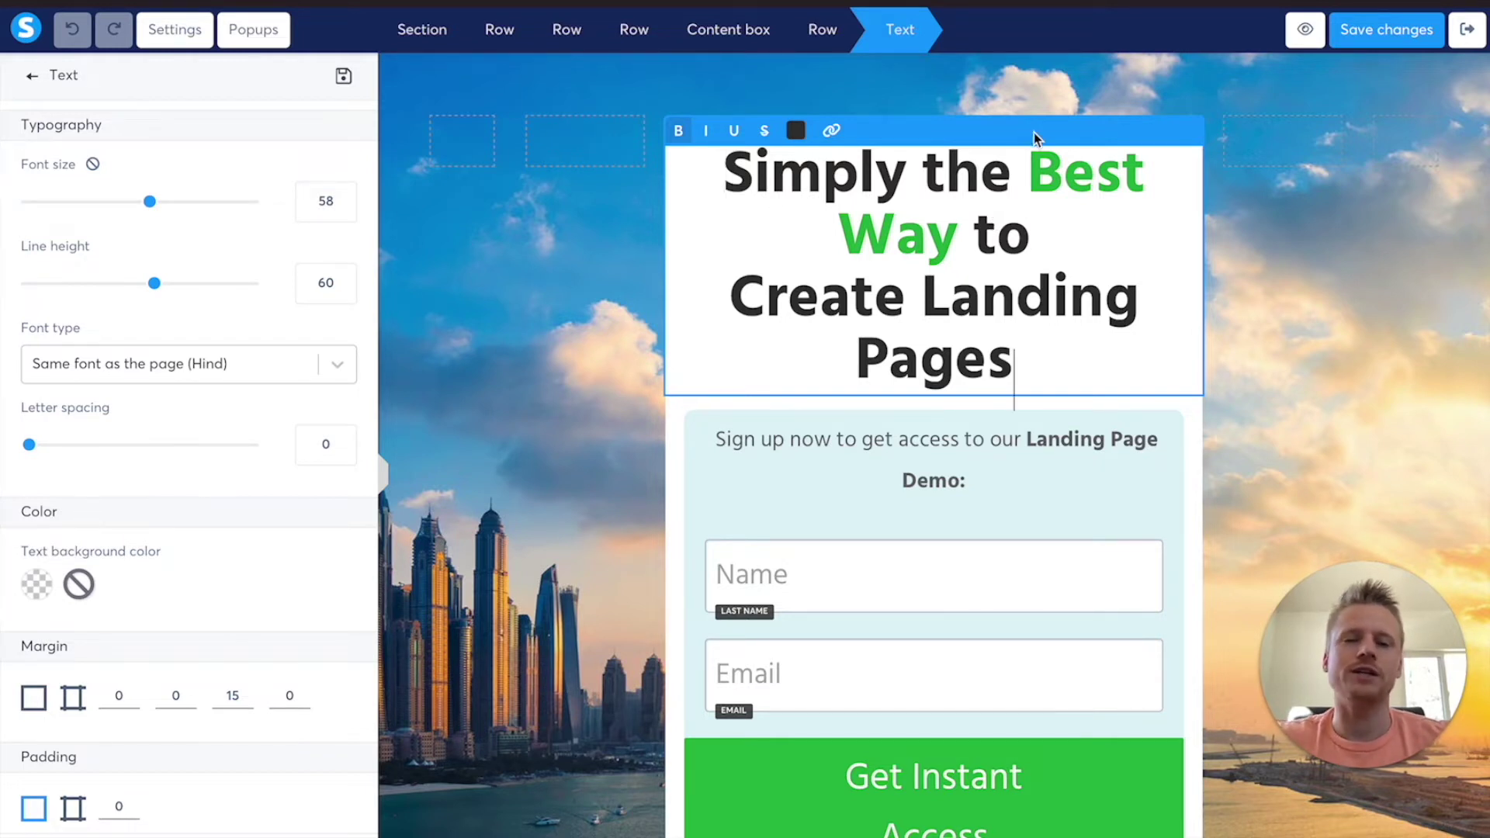
pyautogui.moveTo(1018, 355); pyautogui.dragTo(726, 161)
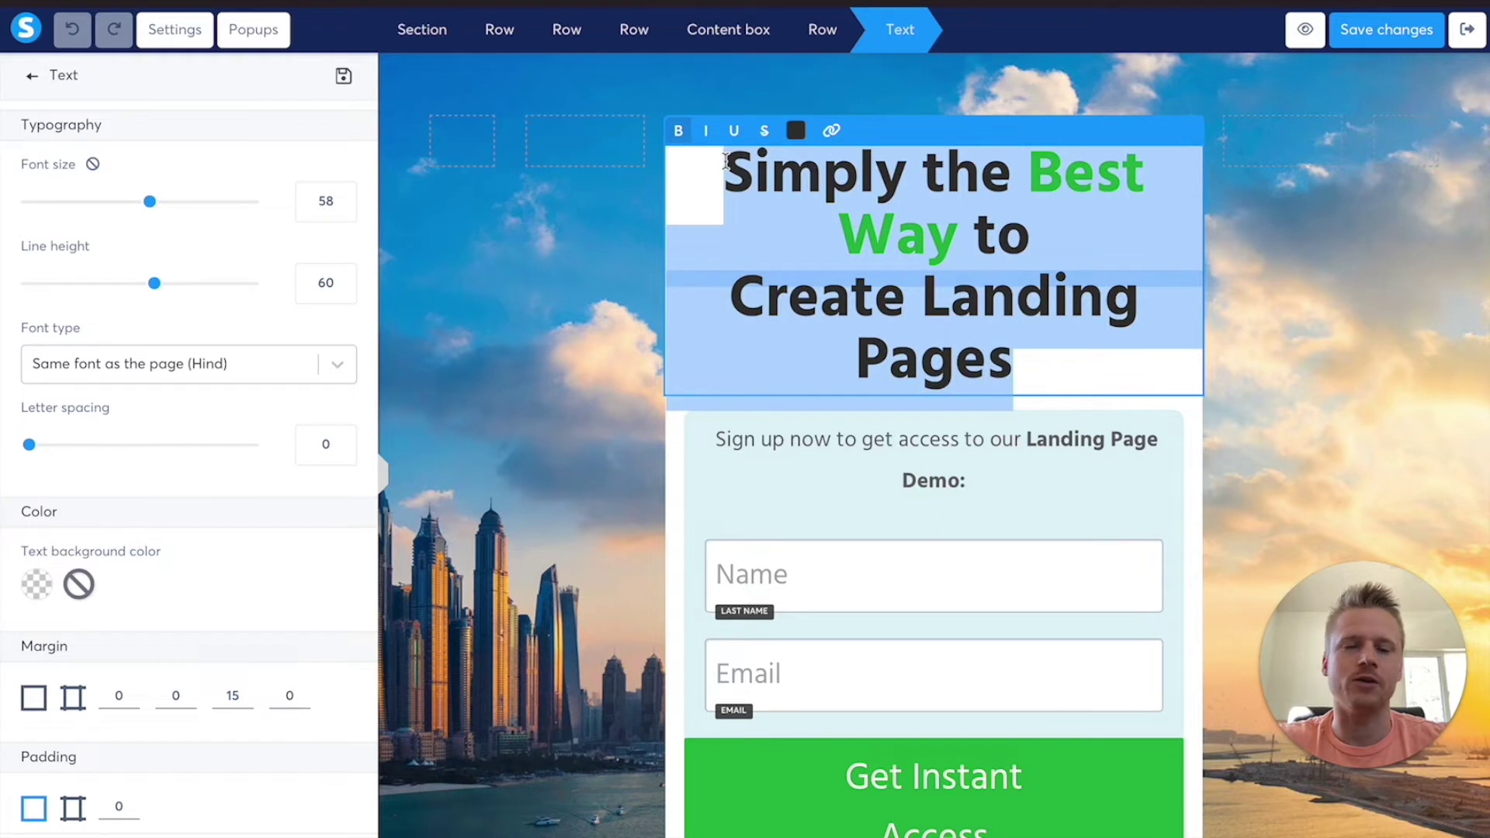
pyautogui.write('Learn How To Make $100 Day Online')
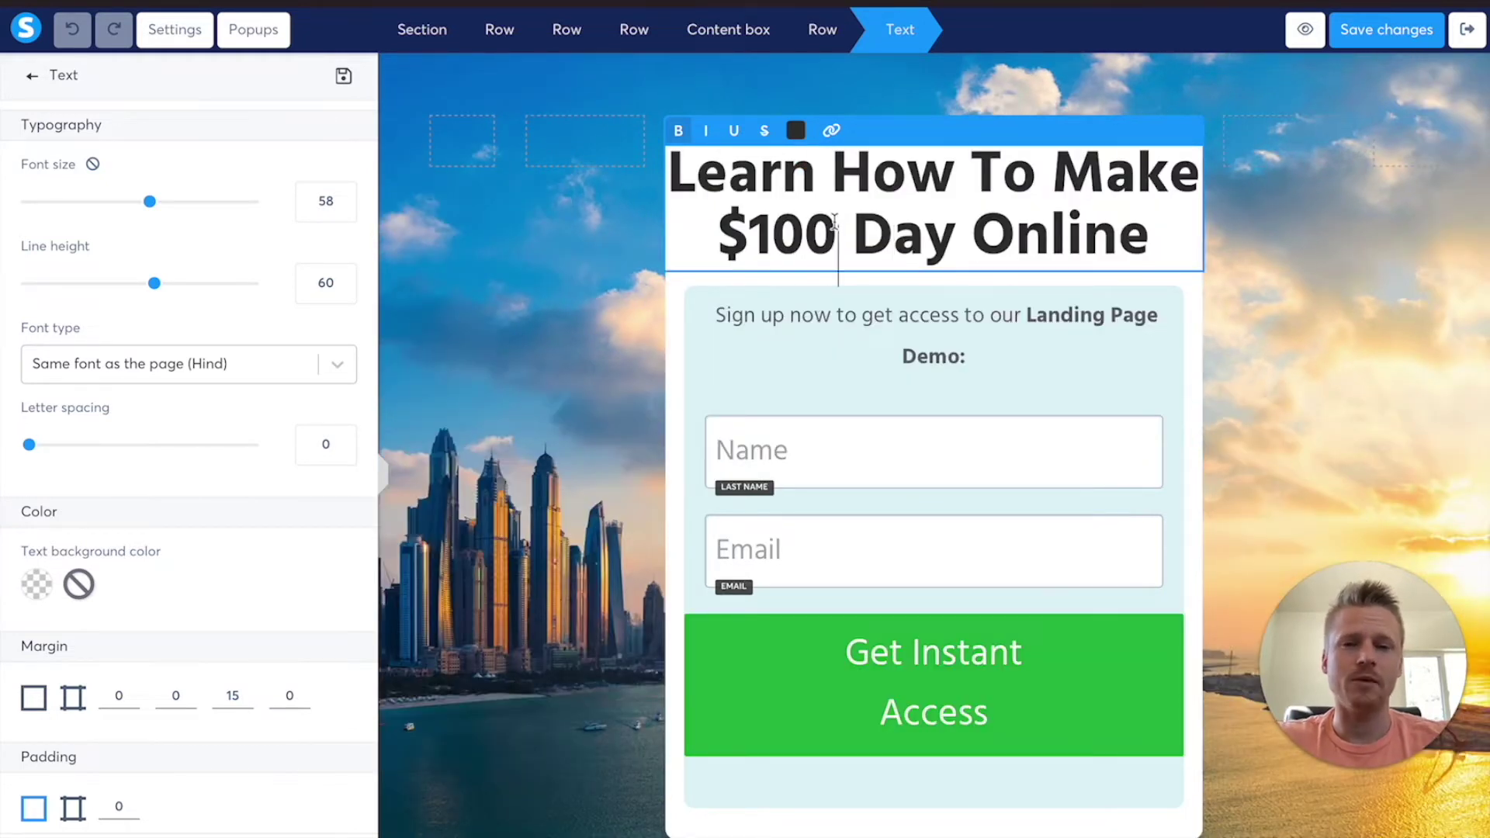
# Colour the words "$100 Day" in the headline bright green (3BD321).
pyautogui.moveTo(721, 237); pyautogui.dragTo(954, 240)
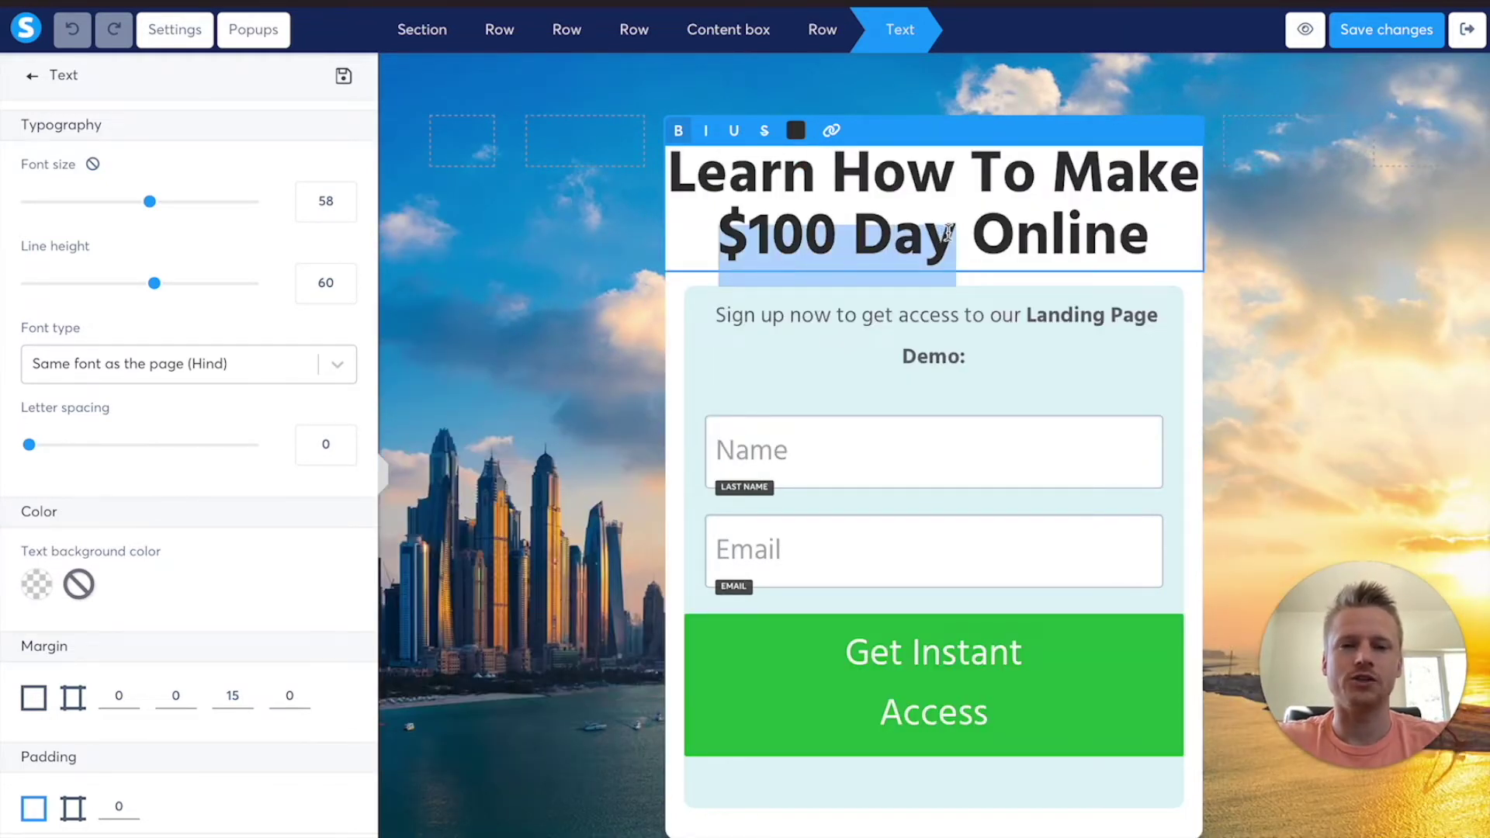
pyautogui.click(796, 131)
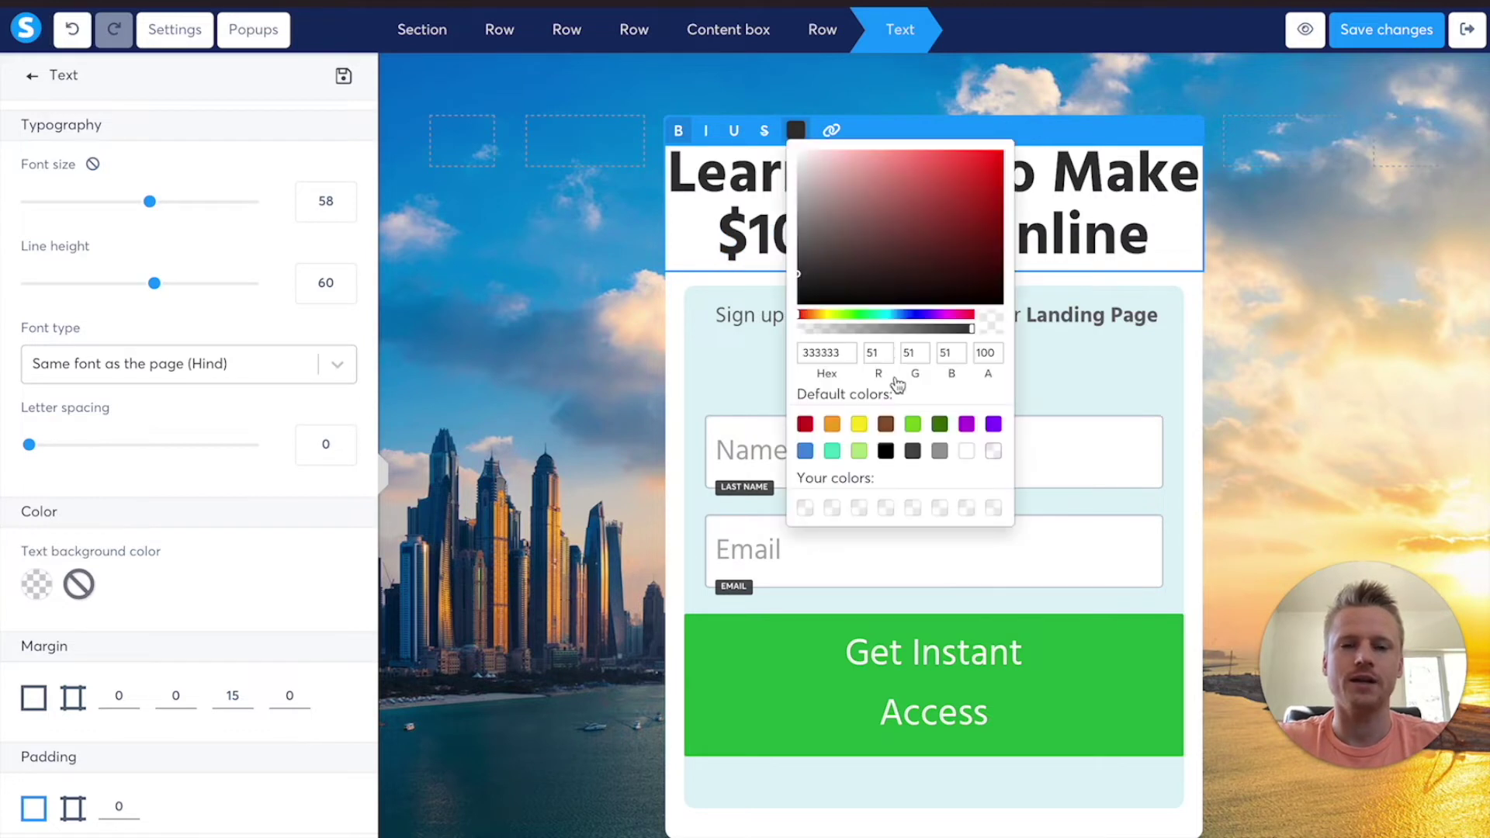
pyautogui.click(913, 425)
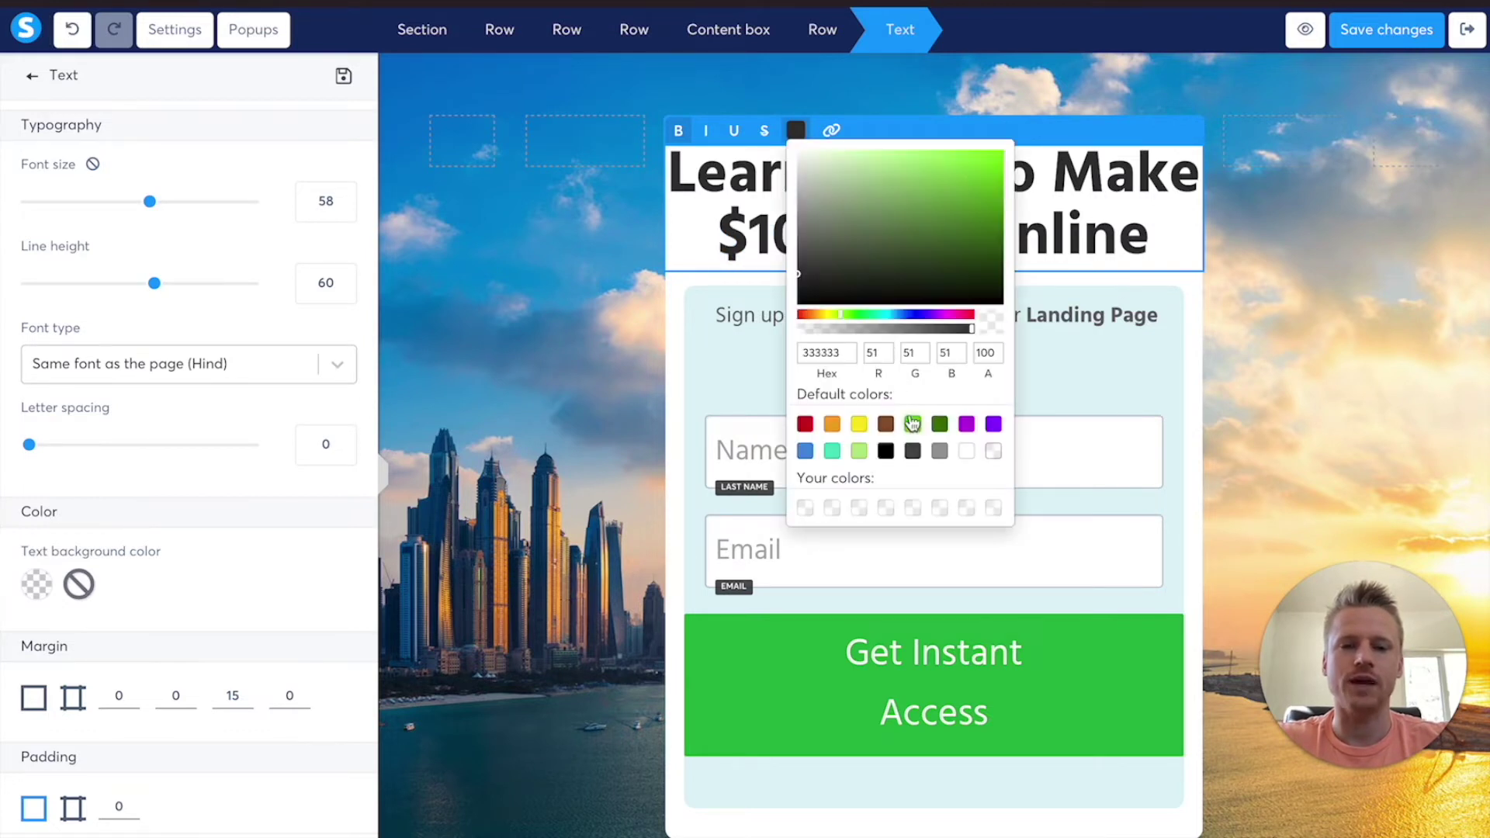
pyautogui.click(858, 315)
pyautogui.click(856, 317)
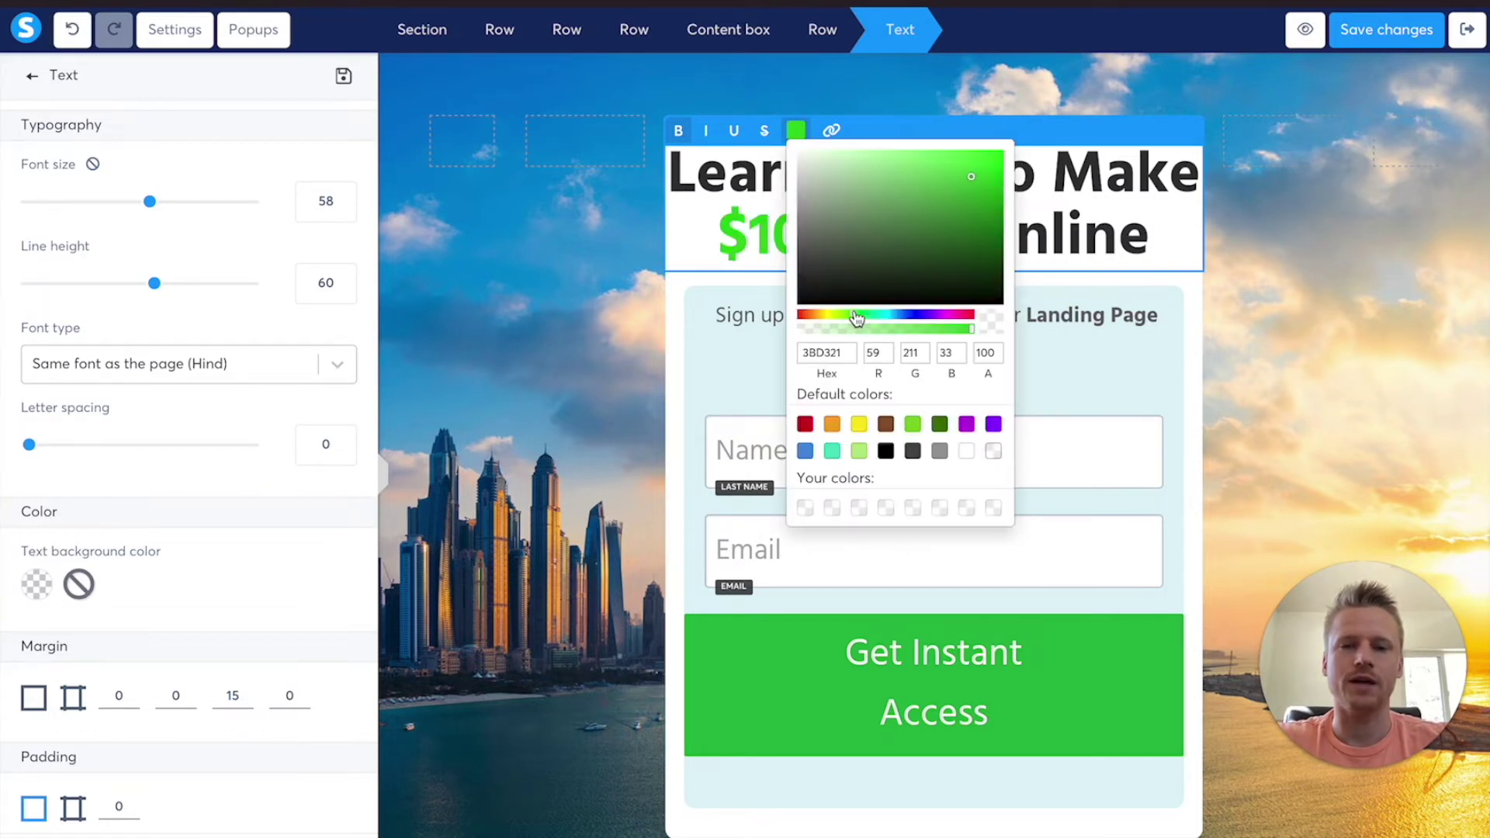
pyautogui.click(1060, 351)
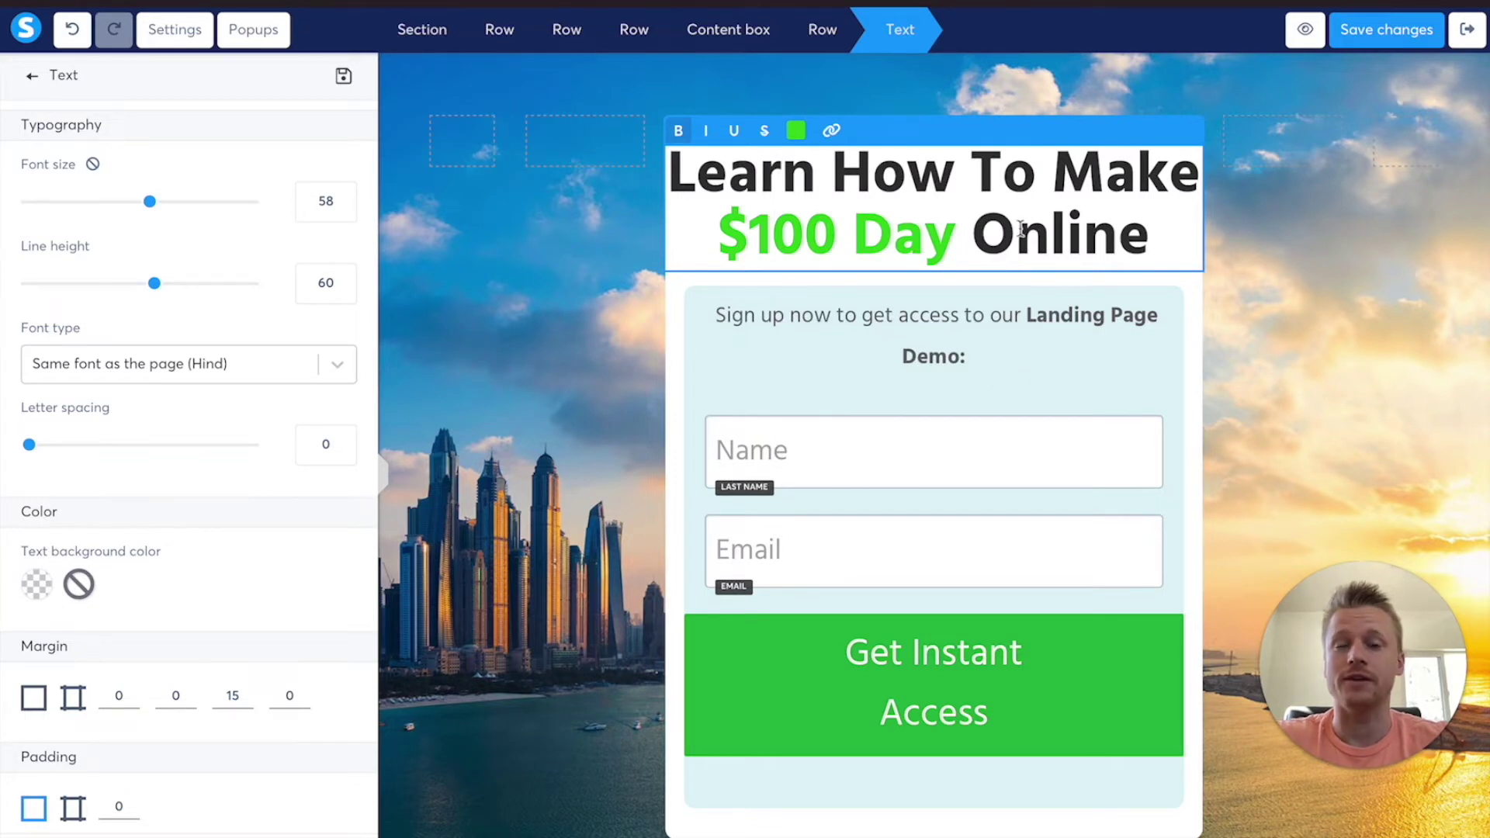
# Change the text above the form to "Sign up now to get access to our FREE COURSE:".
pyautogui.click(763, 317)
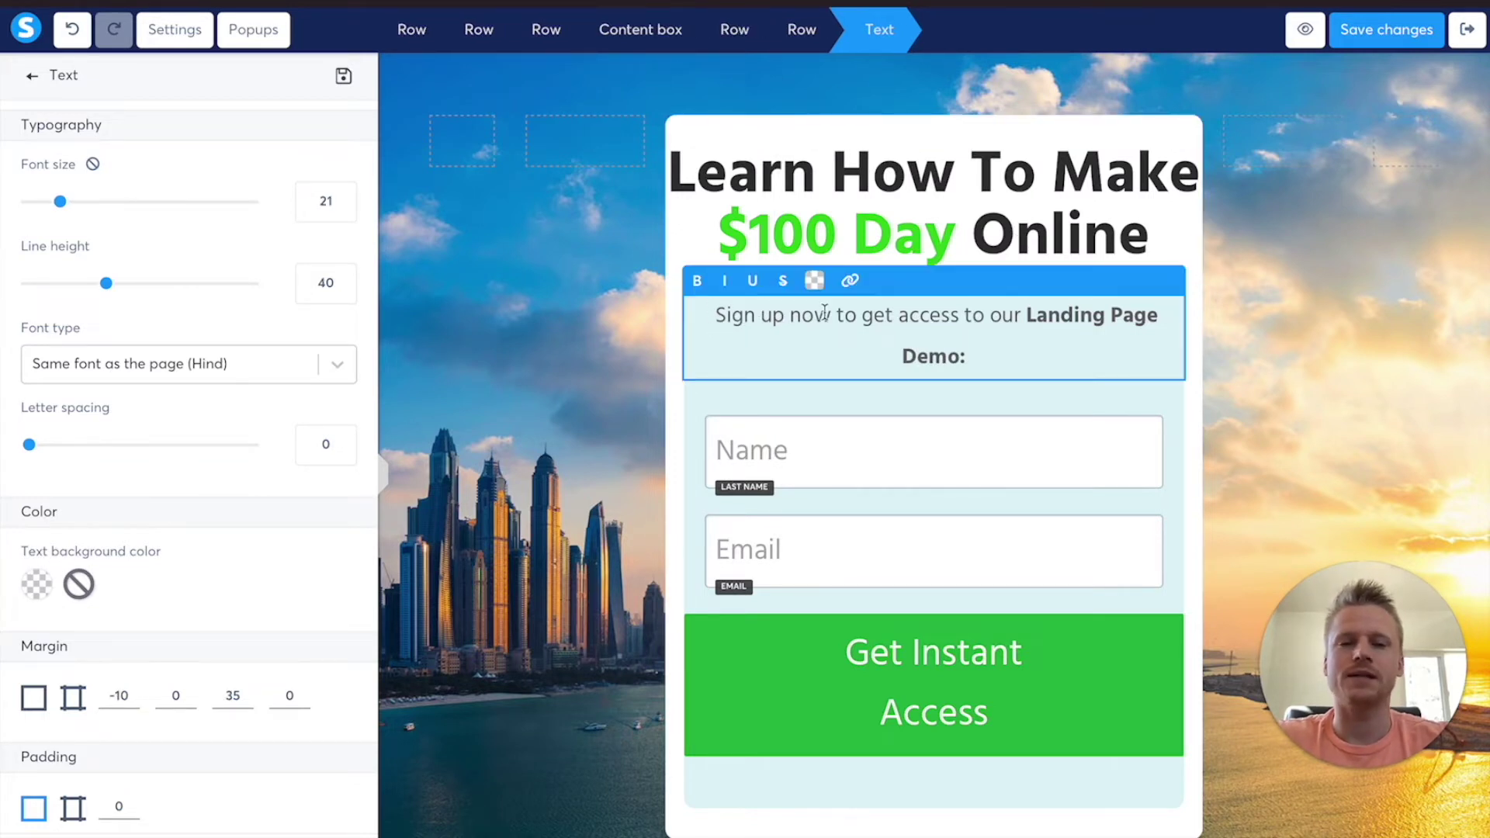
pyautogui.moveTo(960, 354); pyautogui.dragTo(1029, 320)
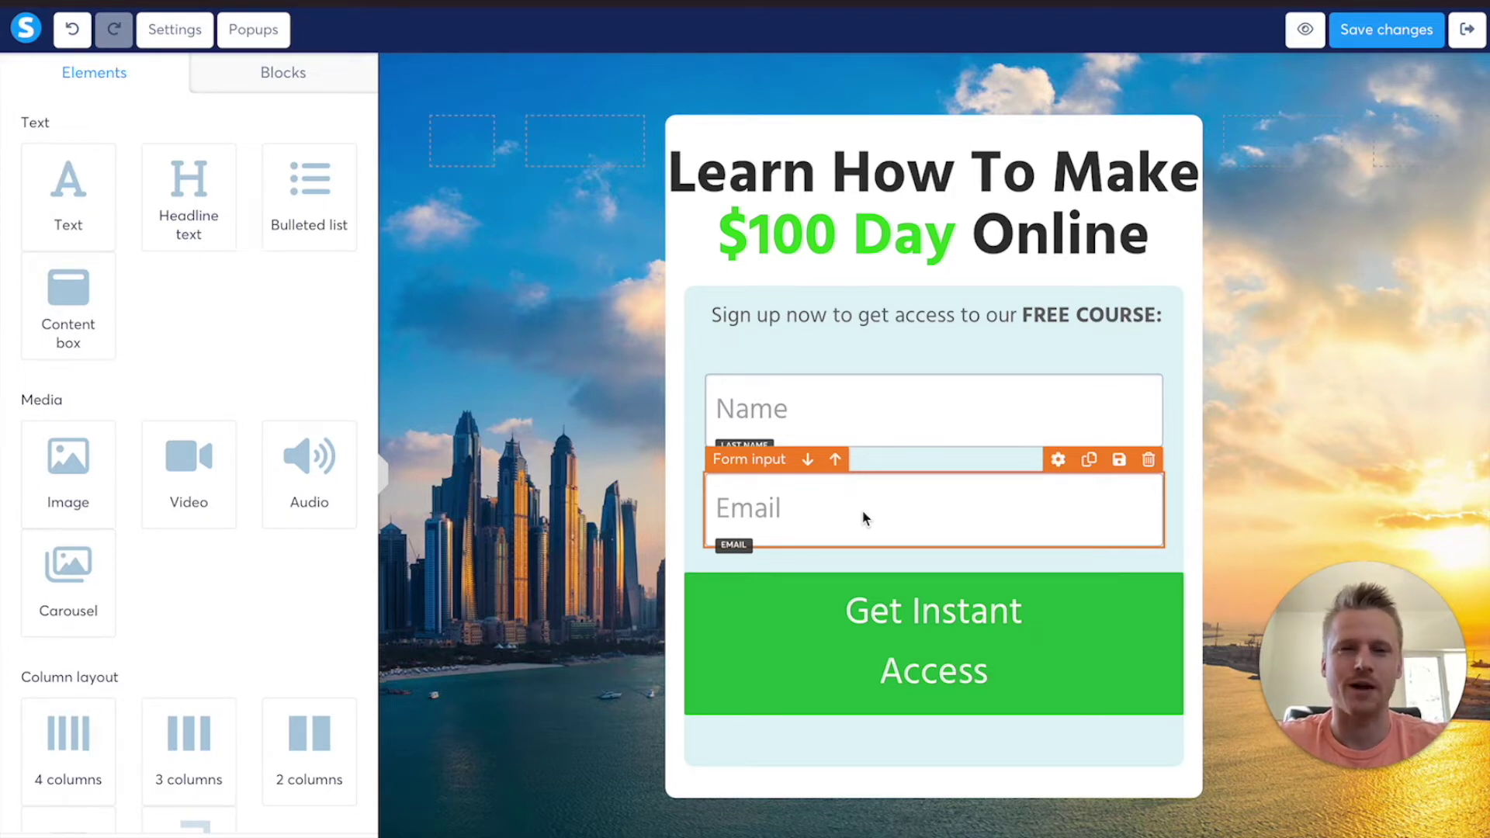
# Check the margin, colour, background image and width options in the squeeze page section's settings.
pyautogui.click(509, 81)
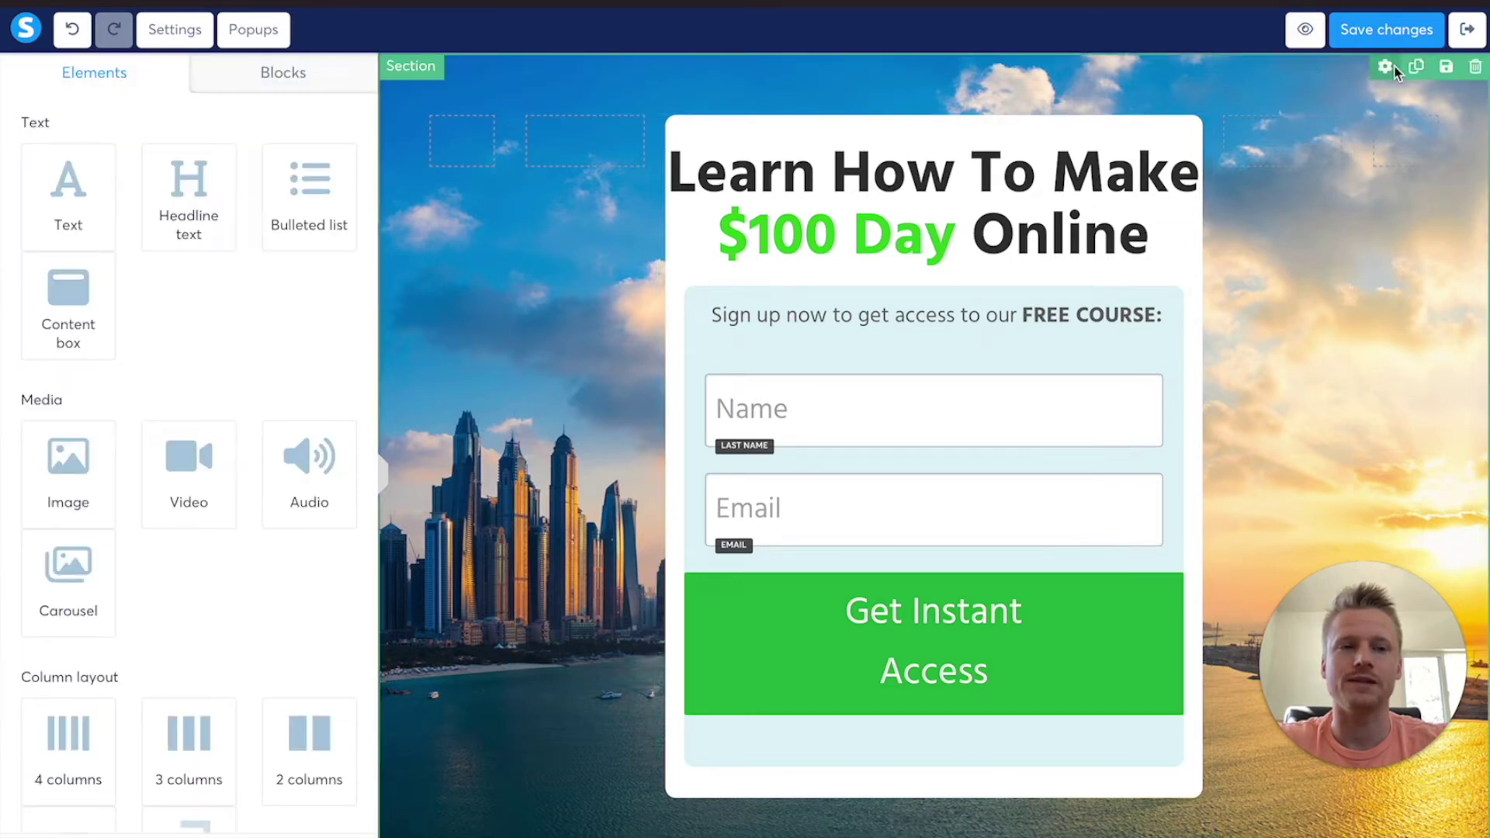
pyautogui.click(1393, 66)
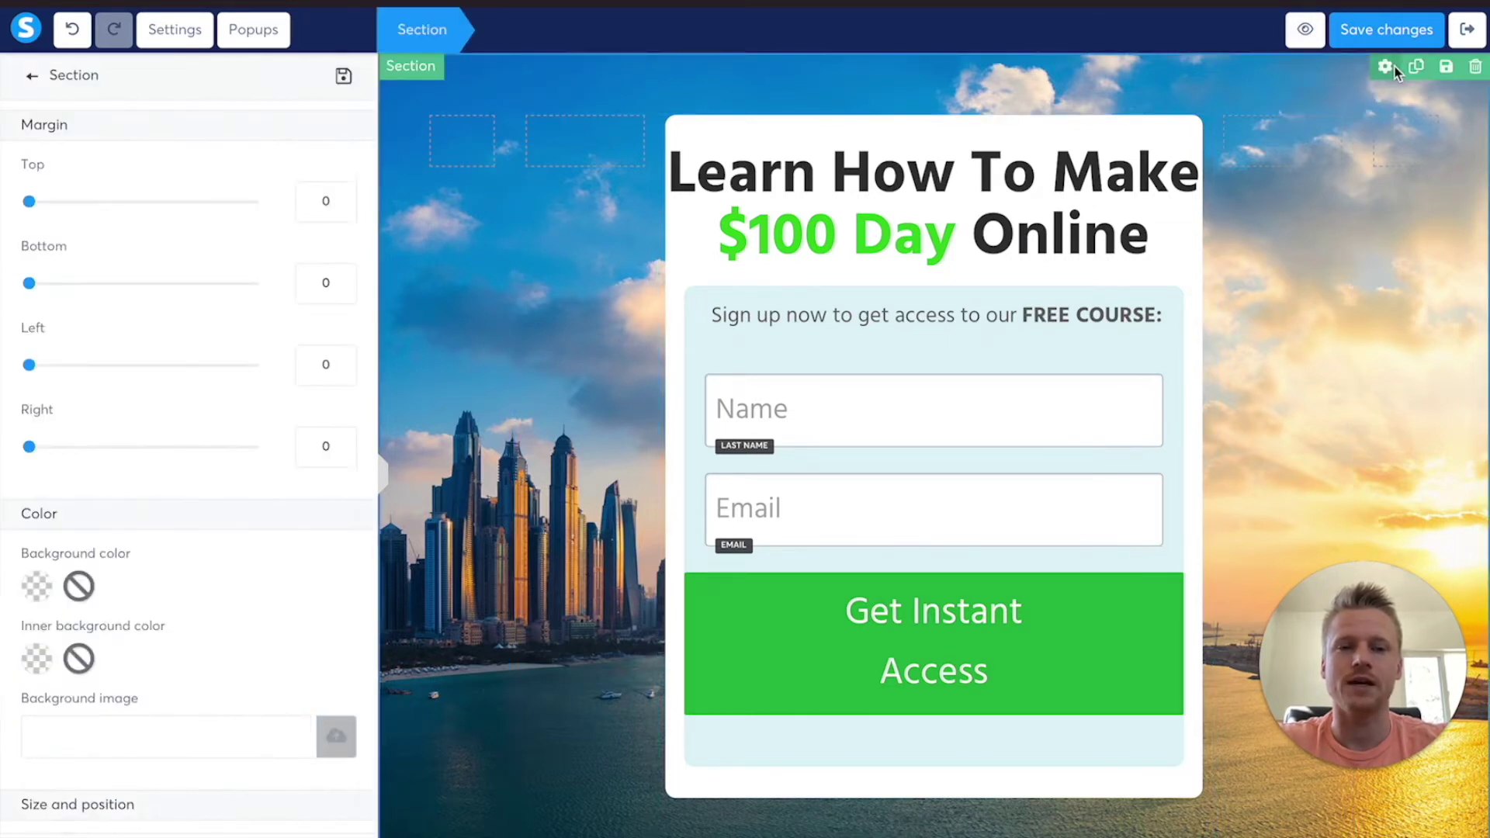
pyautogui.scroll(-3, 109, 341)
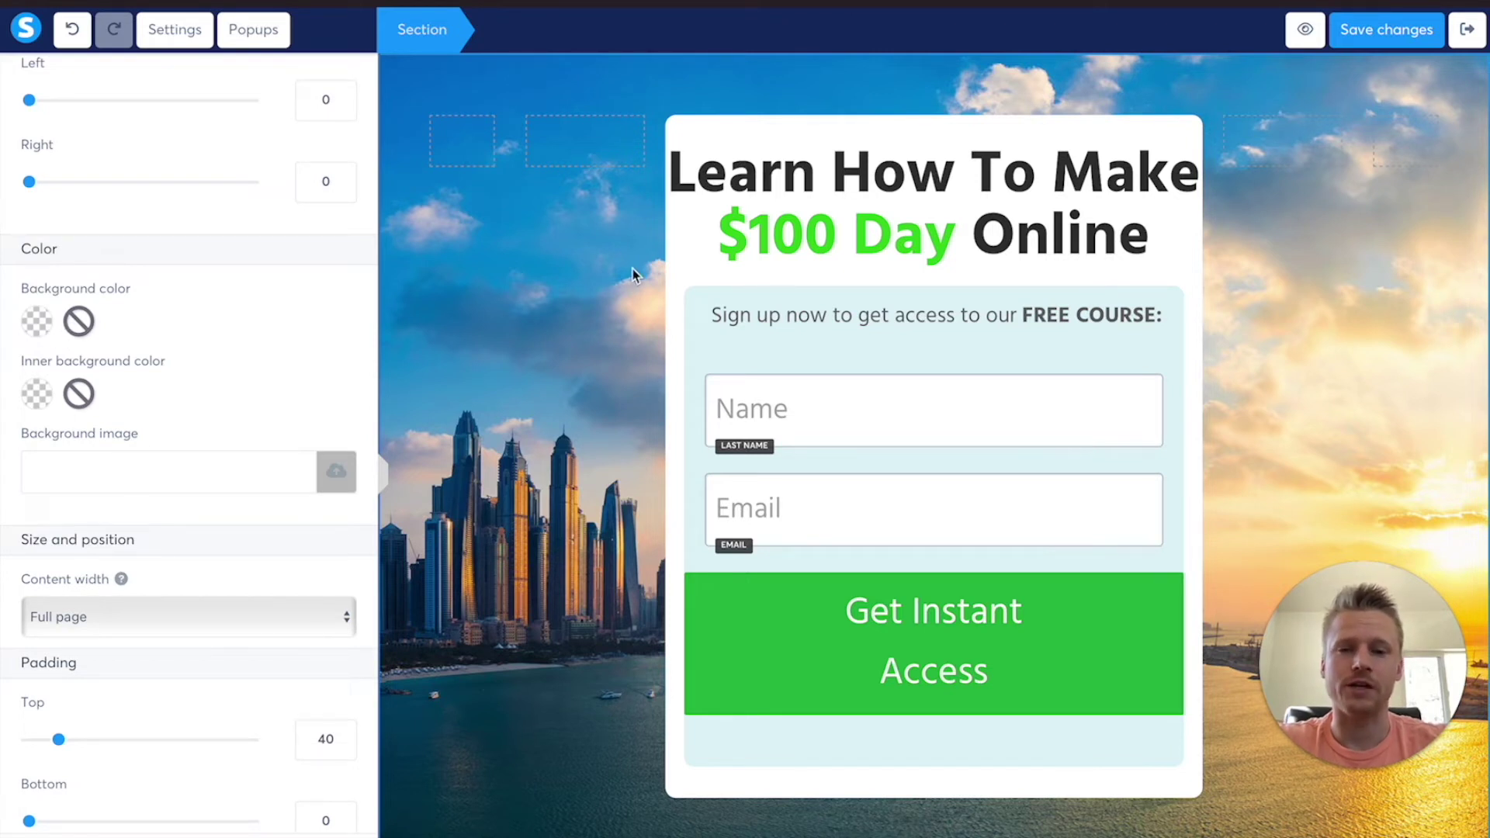
pyautogui.click(559, 280)
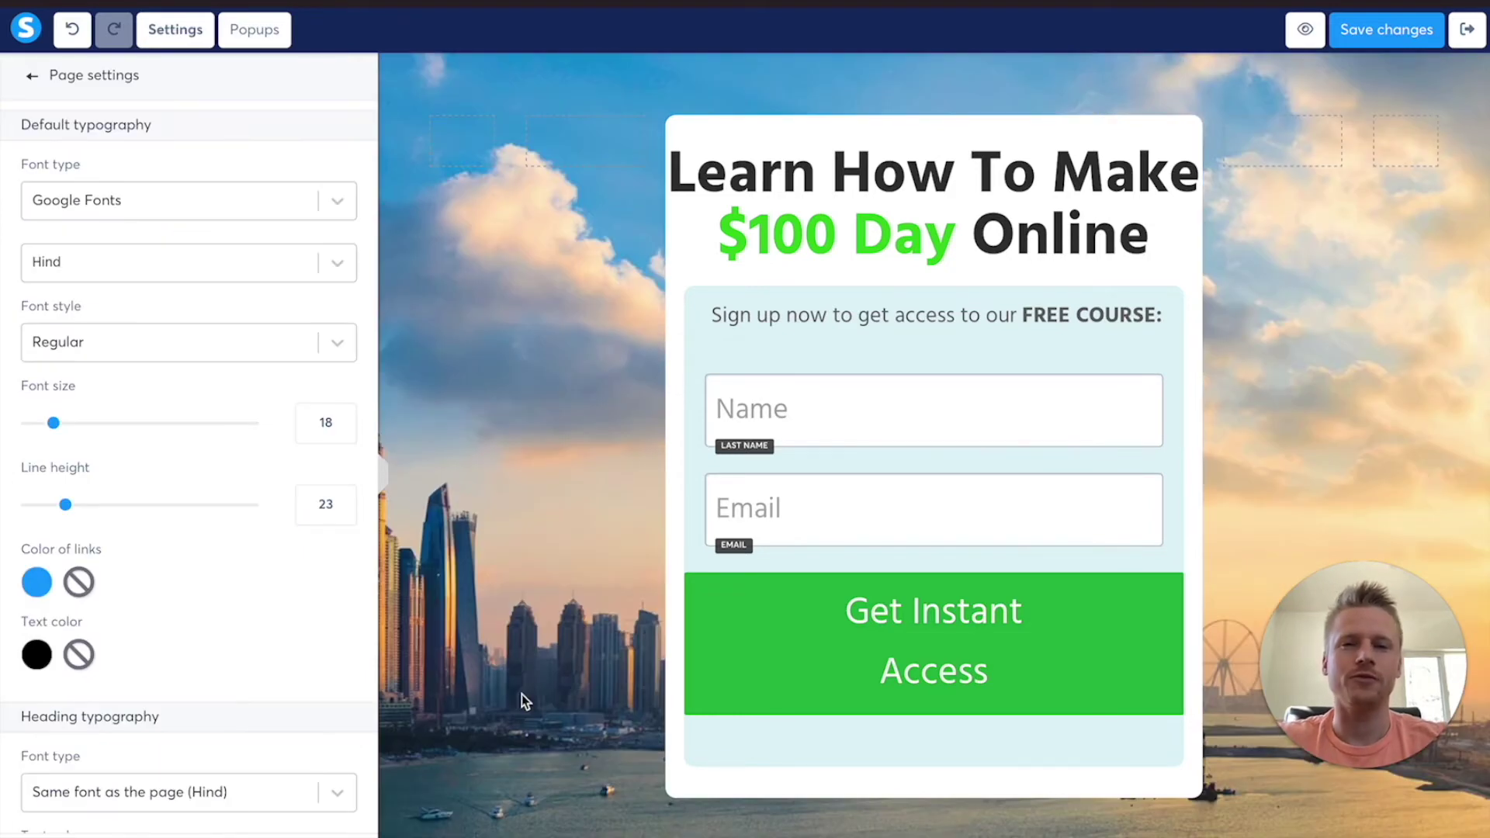
# Save the squeeze page changes, leave the editor and open the page's automation rules.
pyautogui.click(1393, 43)
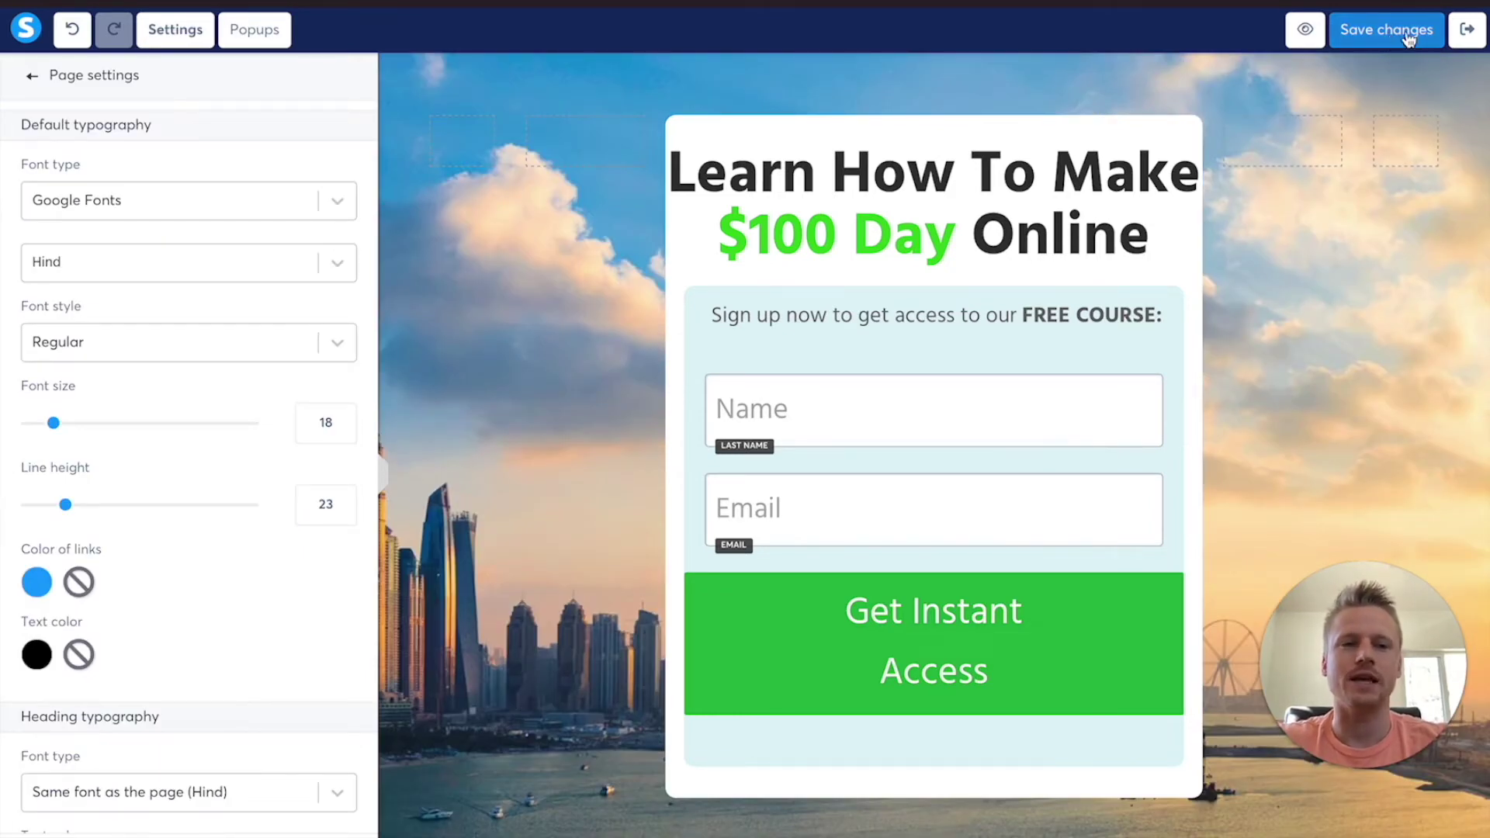
pyautogui.click(1465, 33)
pyautogui.click(700, 203)
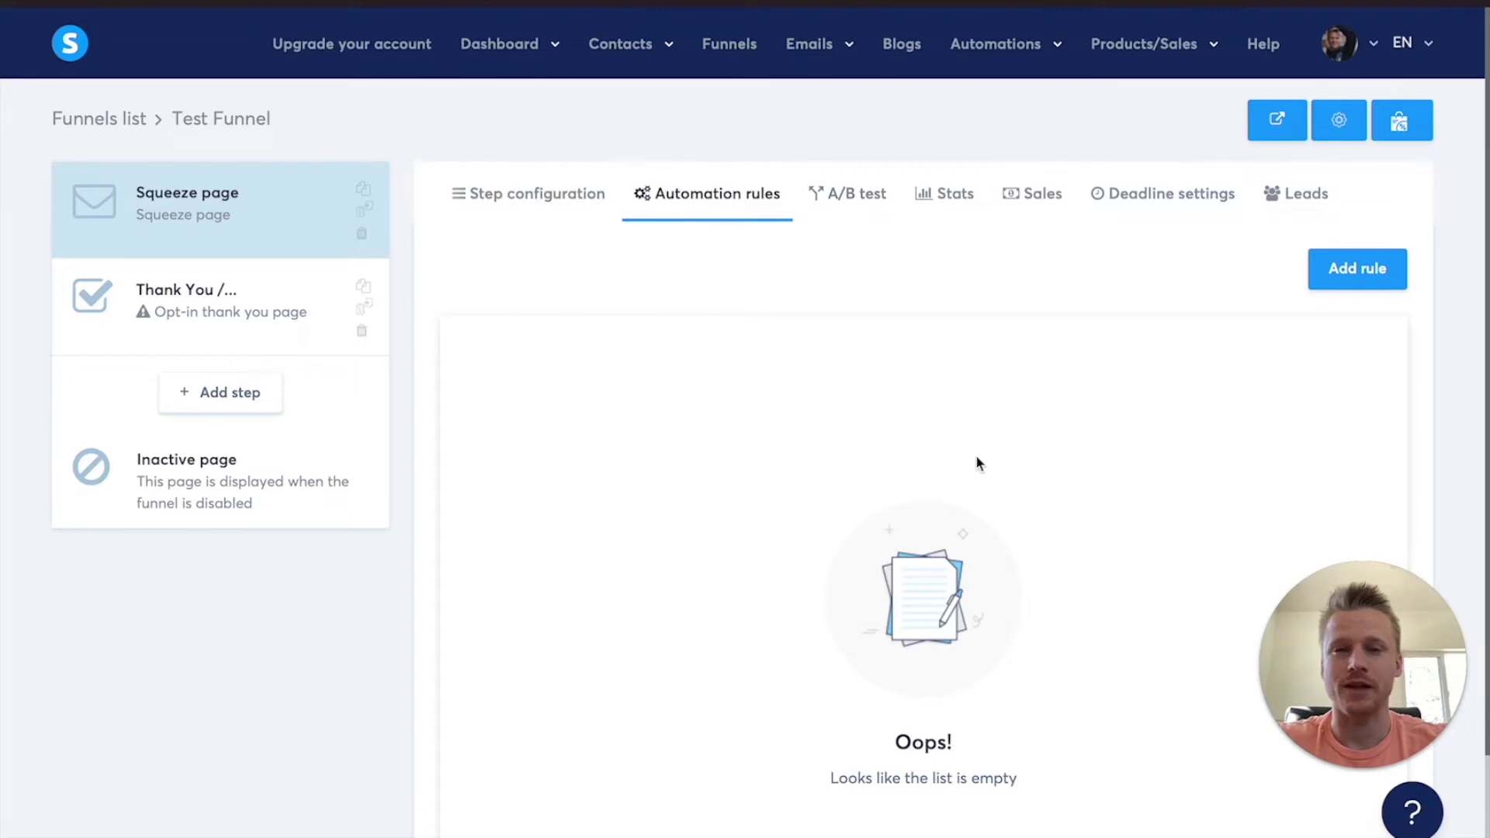
# Start adding an automation rule for the squeeze page with the "Funnel step form subscribed" trigger.
pyautogui.click(1355, 281)
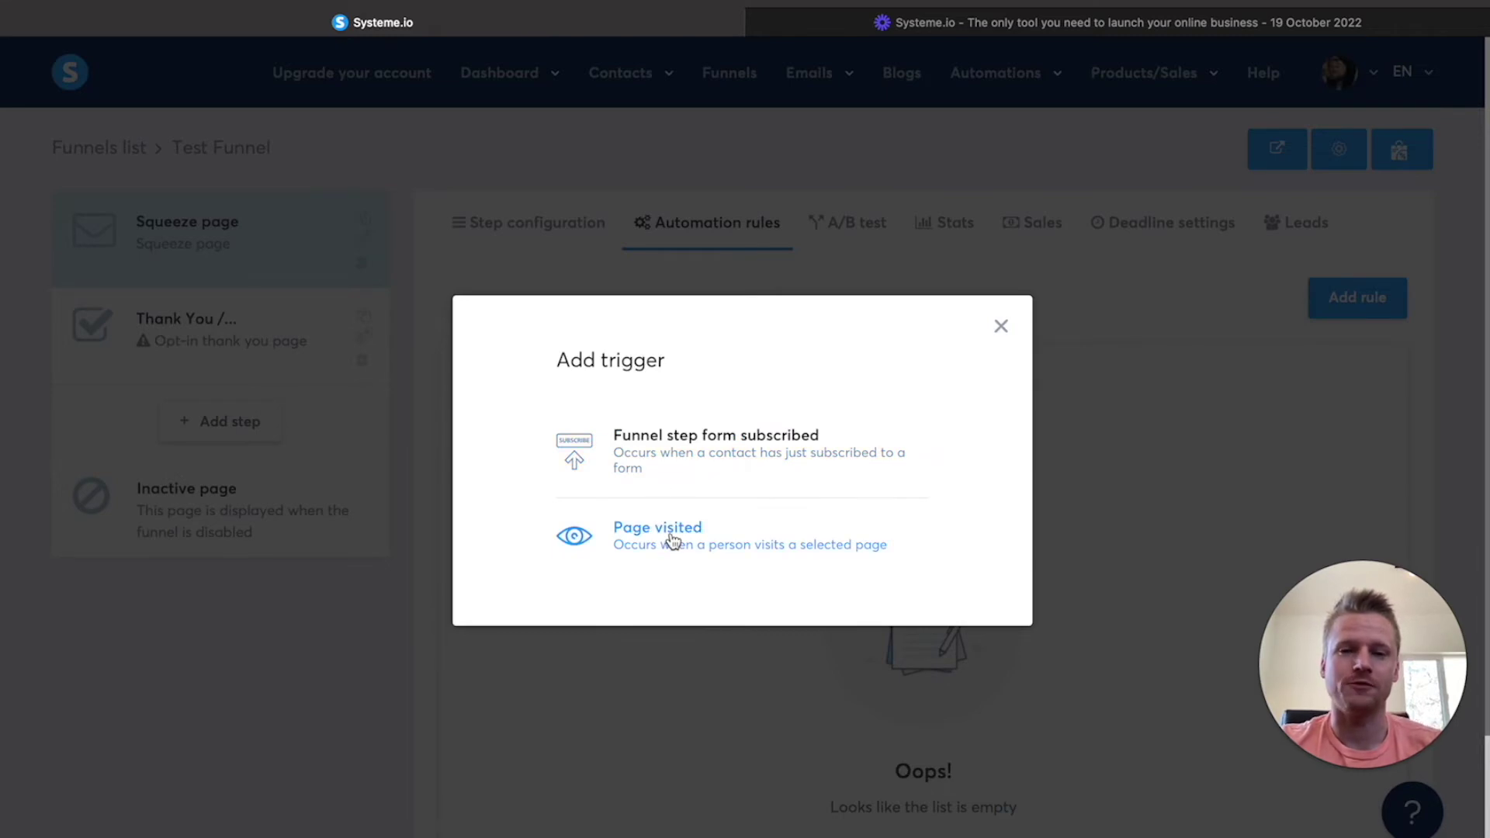
pyautogui.click(736, 450)
pyautogui.scroll(-1, 894, 361)
pyautogui.click(1177, 234)
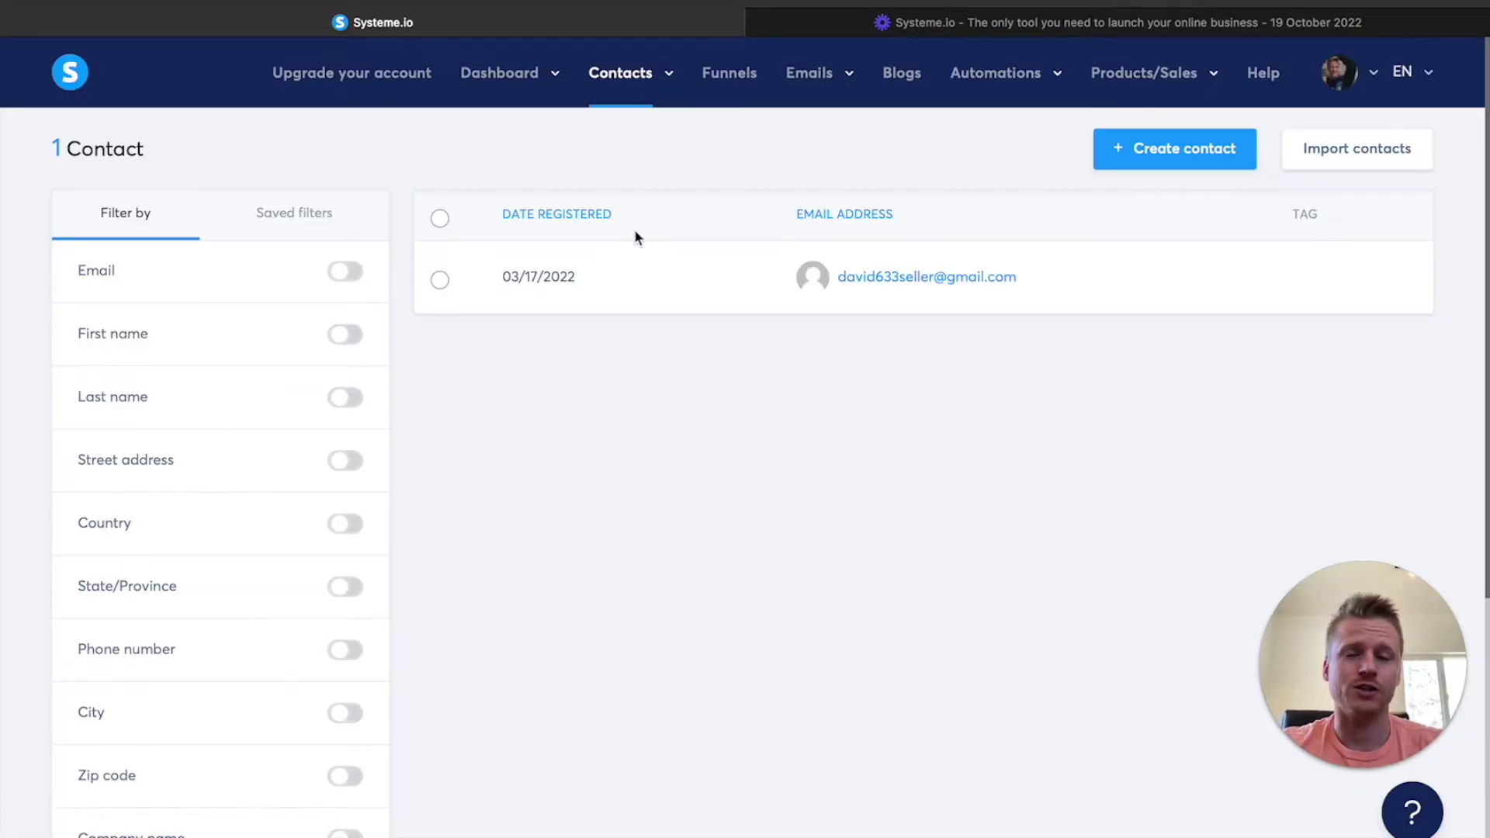
# Open the newsletters list and inspect the new newsletter form, selecting its Classic editor option.
pyautogui.moveTo(641, 85)
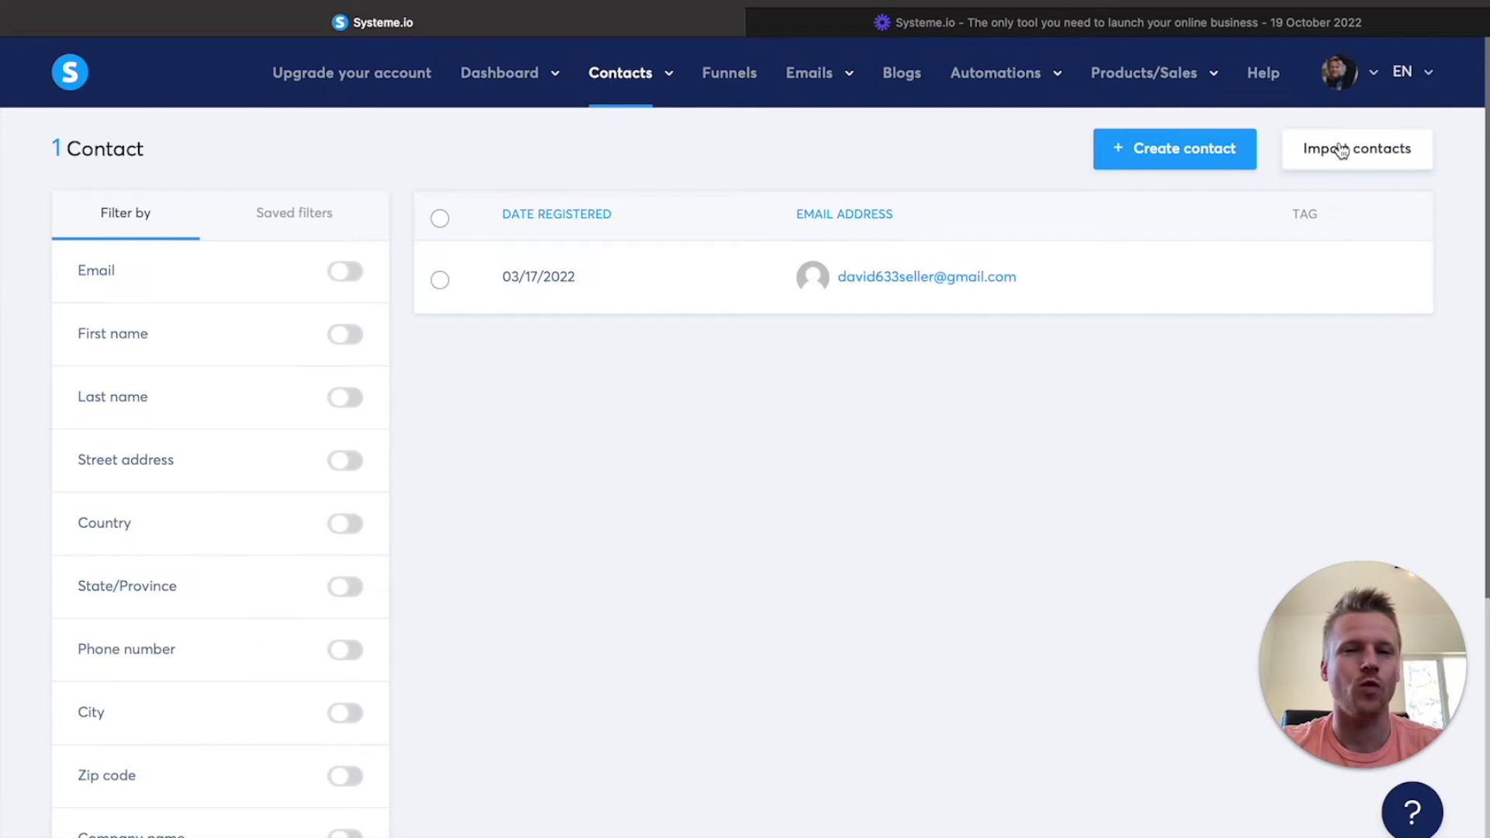
pyautogui.click(804, 124)
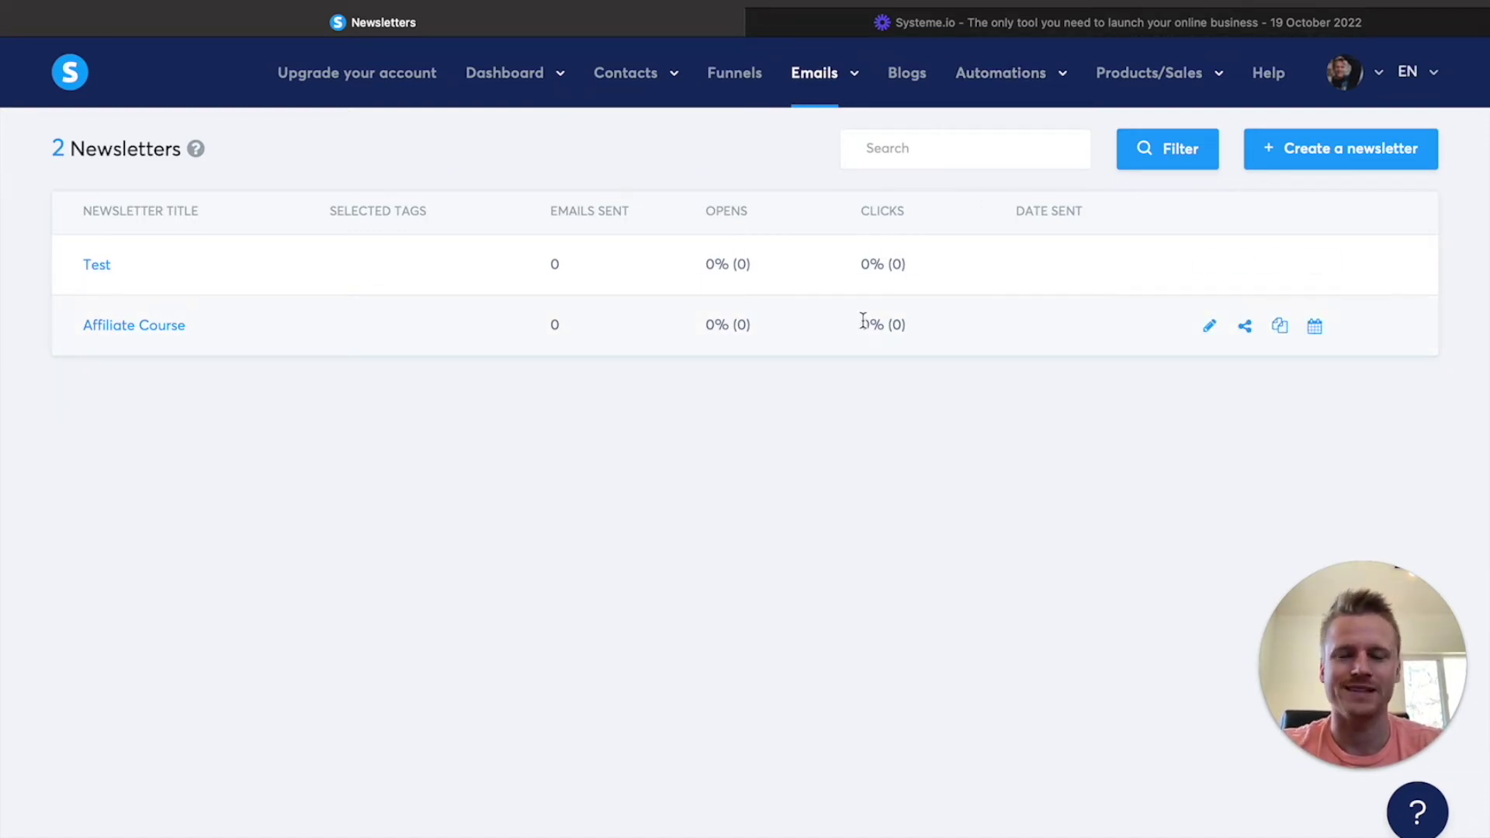
pyautogui.click(1340, 168)
pyautogui.scroll(-3, 730, 504)
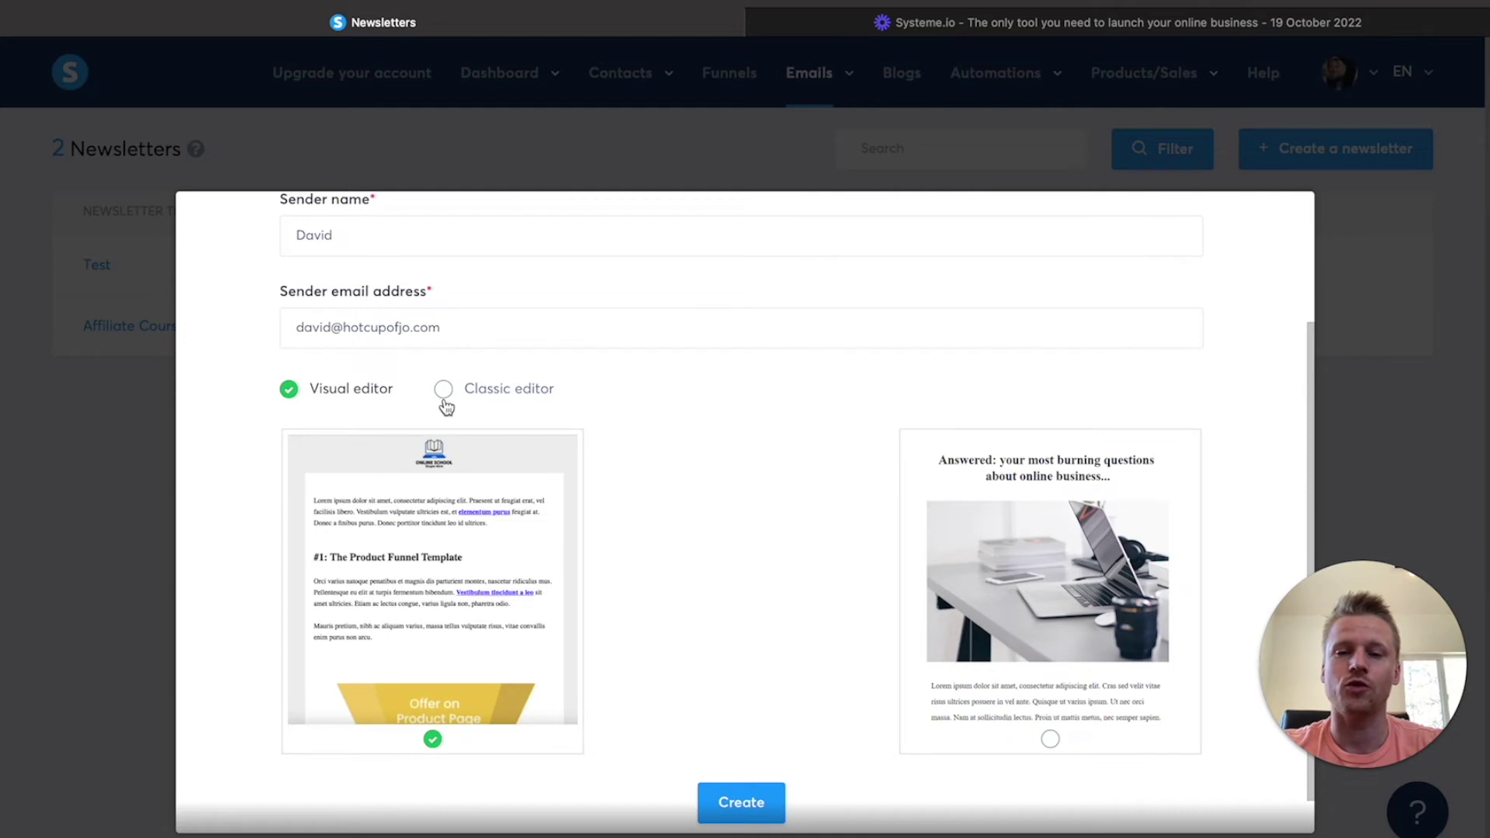
pyautogui.click(444, 389)
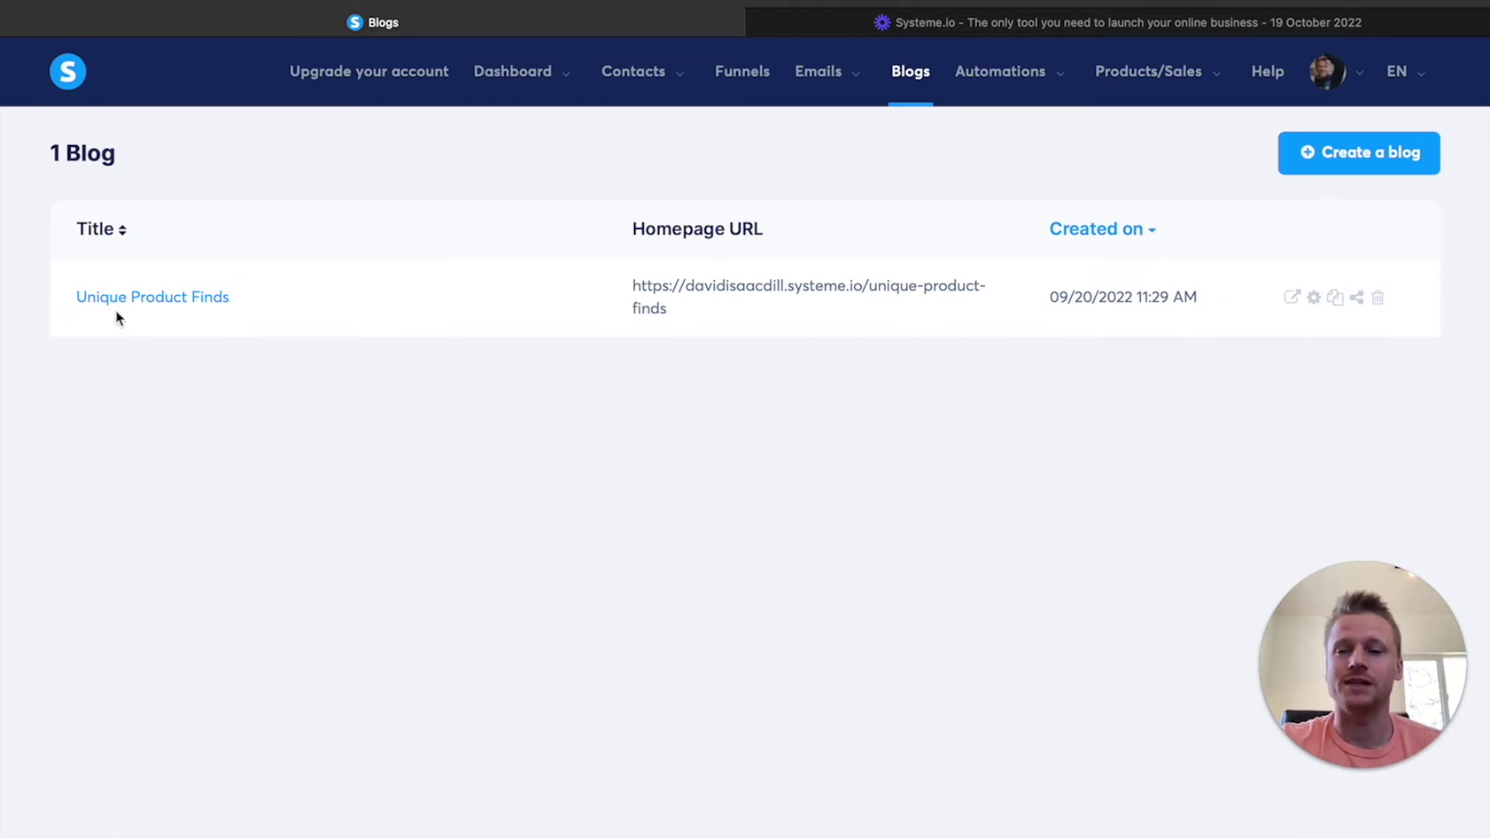
# Open the Unique Product Finds blog and preview its post "5 Best Halloween Decorations For Your Porch" in full.
pyautogui.click(138, 309)
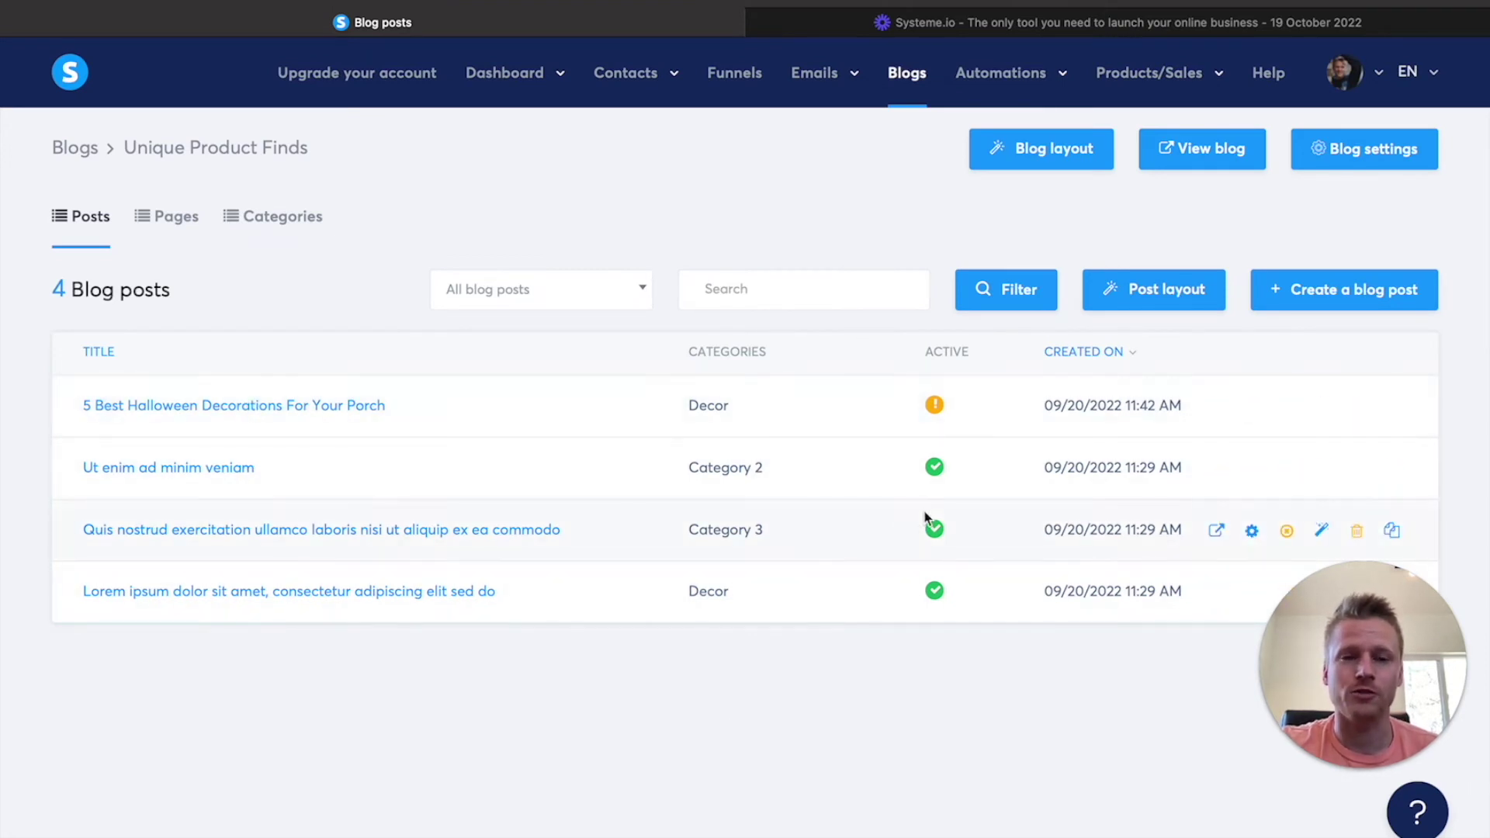
pyautogui.click(1216, 406)
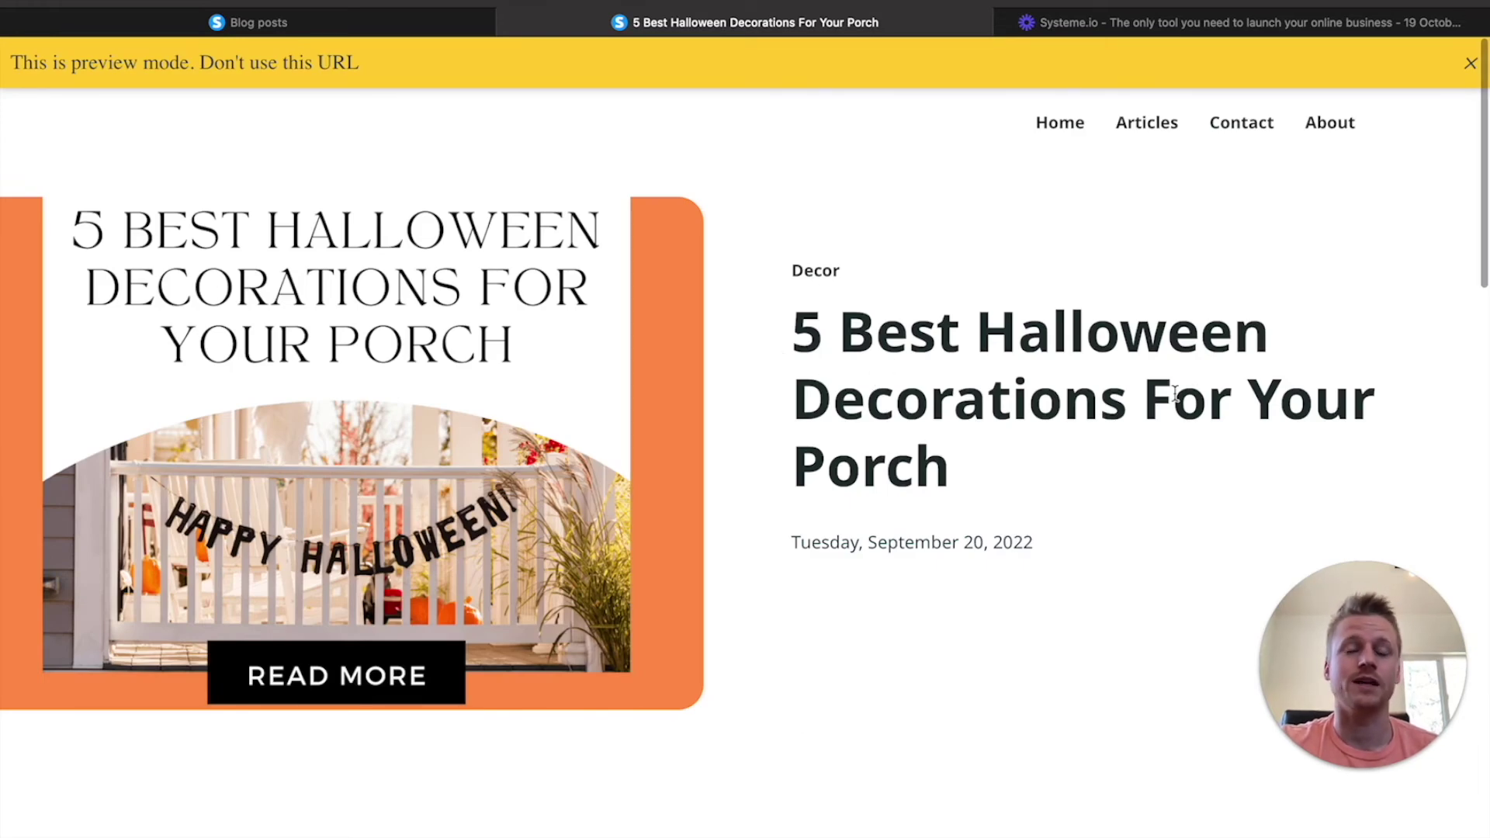
pyautogui.scroll(-20, 1055, 515)
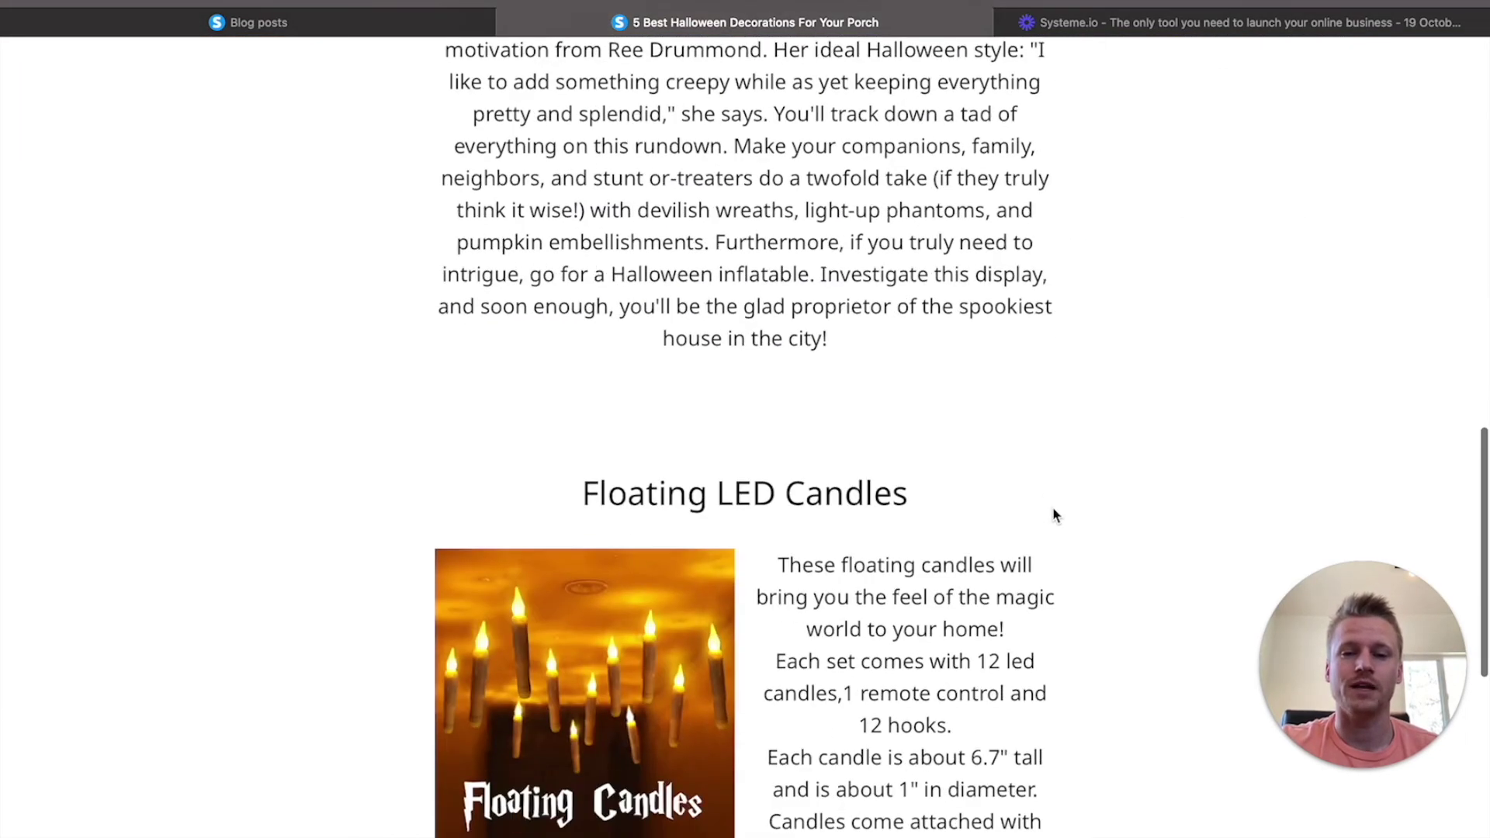
pyautogui.scroll(-3, 1054, 514)
pyautogui.scroll(20, 1054, 512)
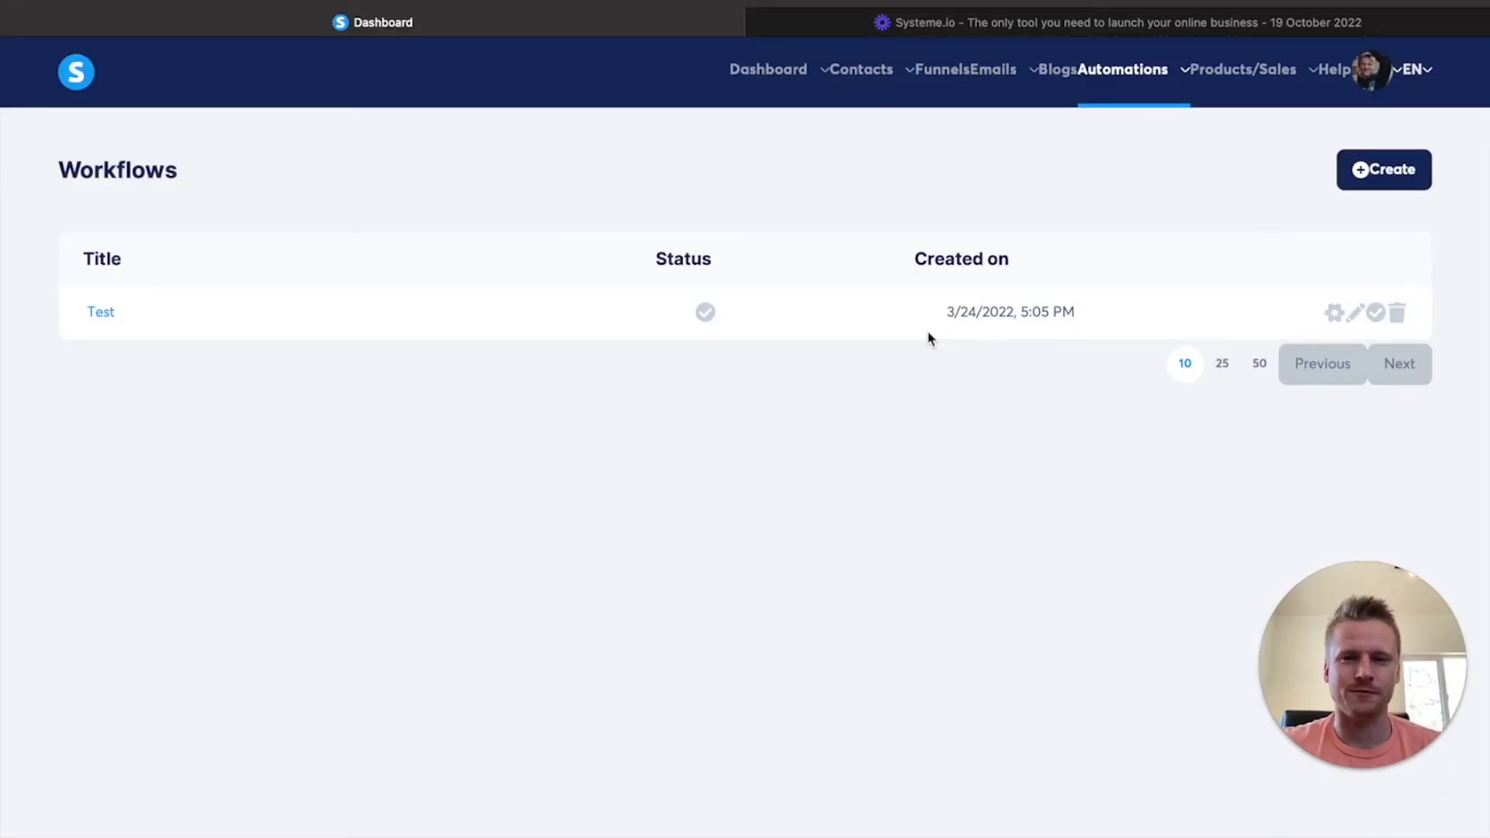
# Open the Test workflow and add a decision step at its end that checks whether the Affiliate Course email link was clicked.
pyautogui.moveTo(1121, 71)
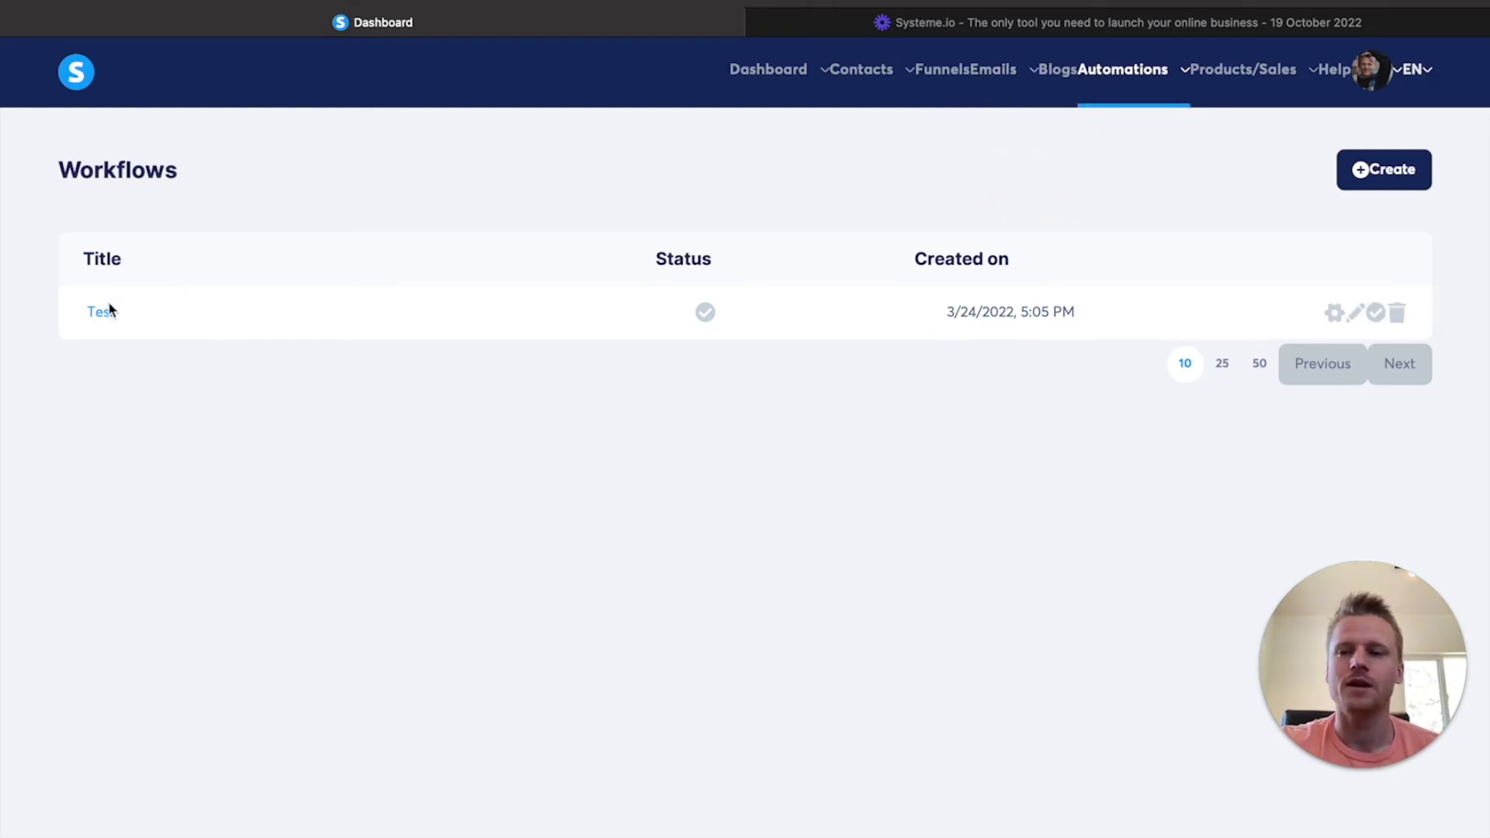
pyautogui.click(107, 312)
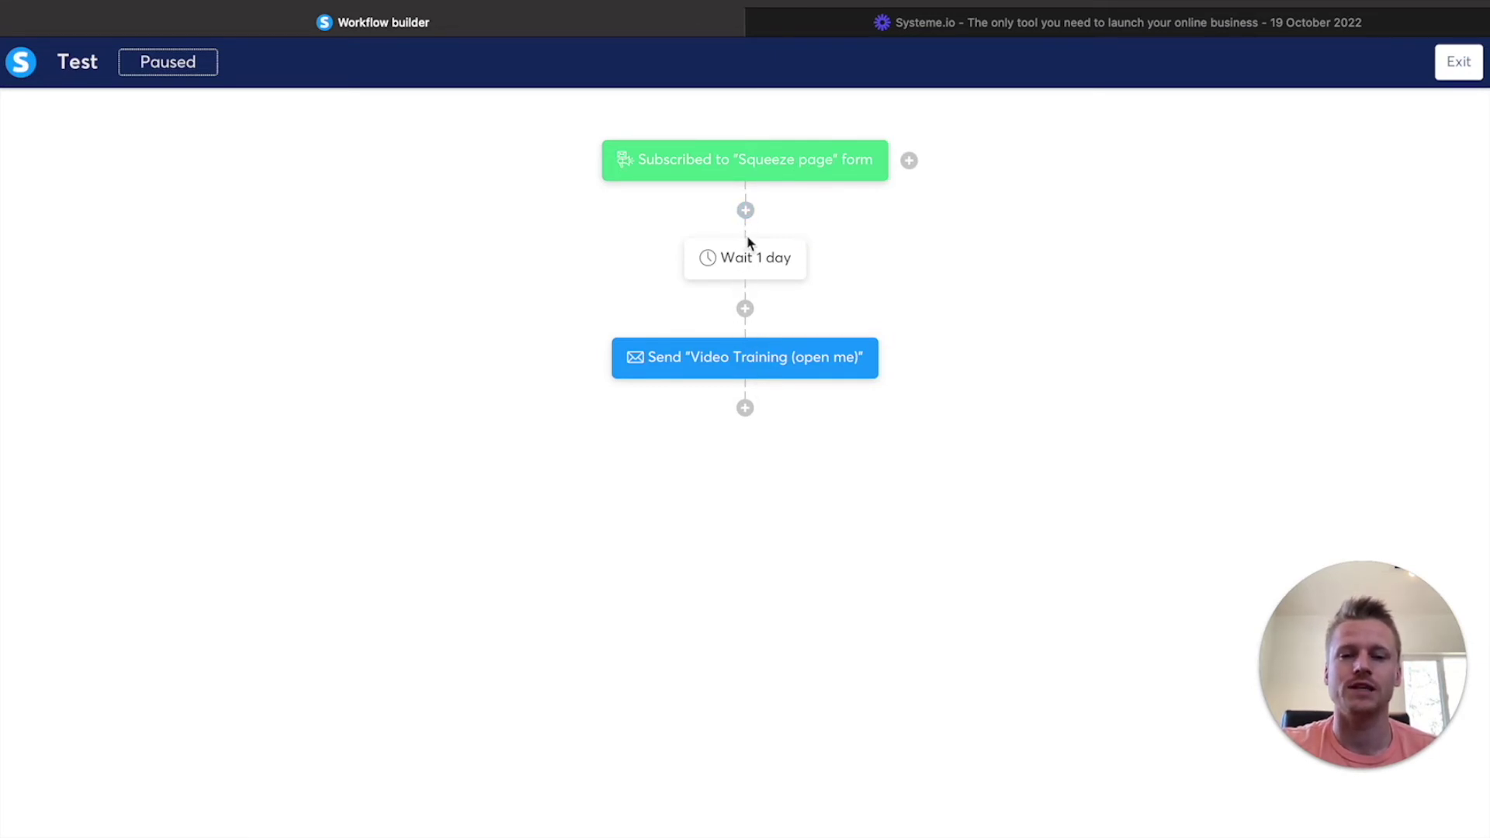
pyautogui.click(745, 410)
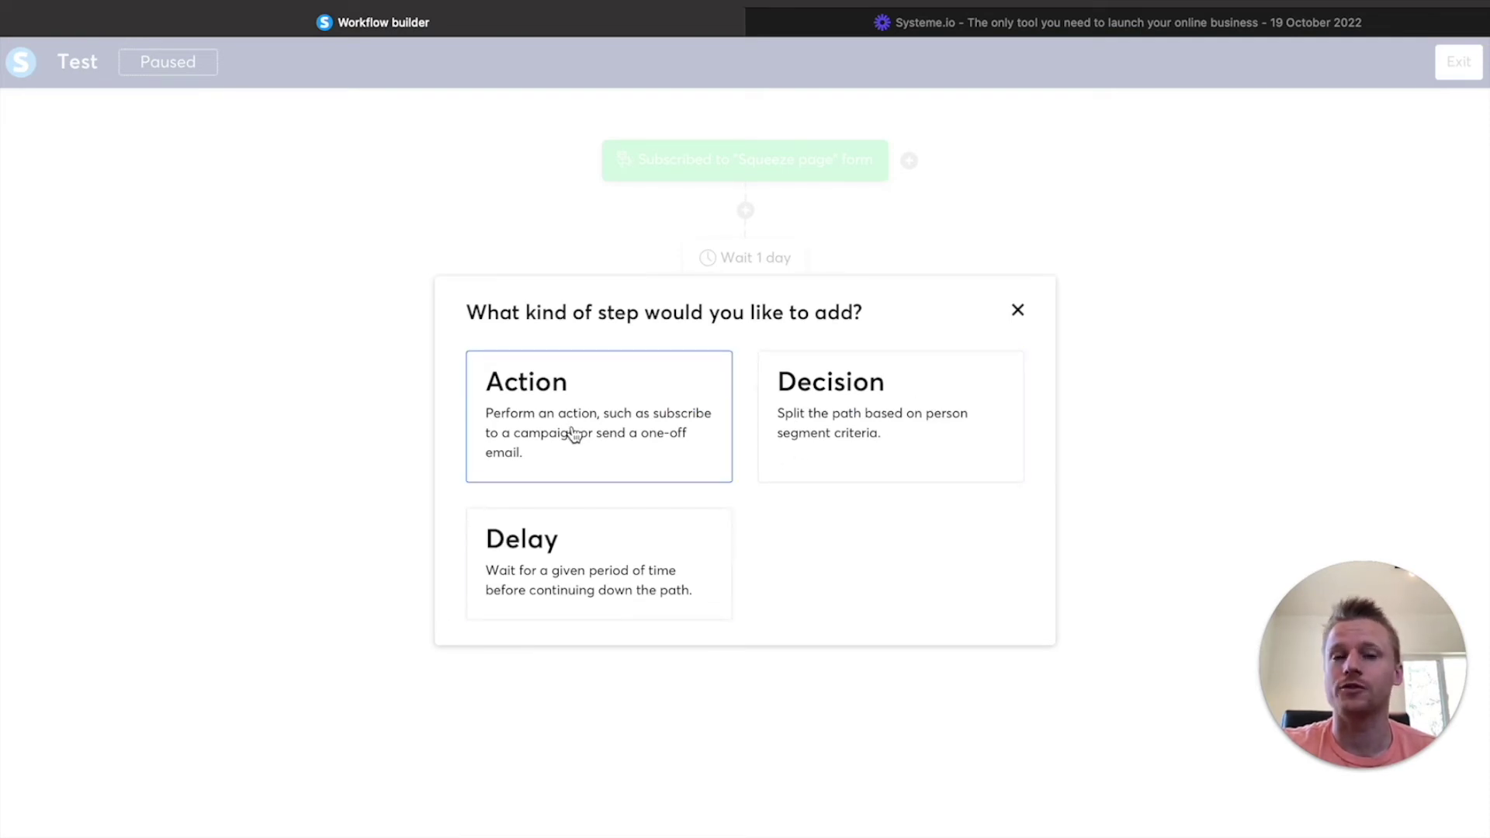
pyautogui.click(849, 429)
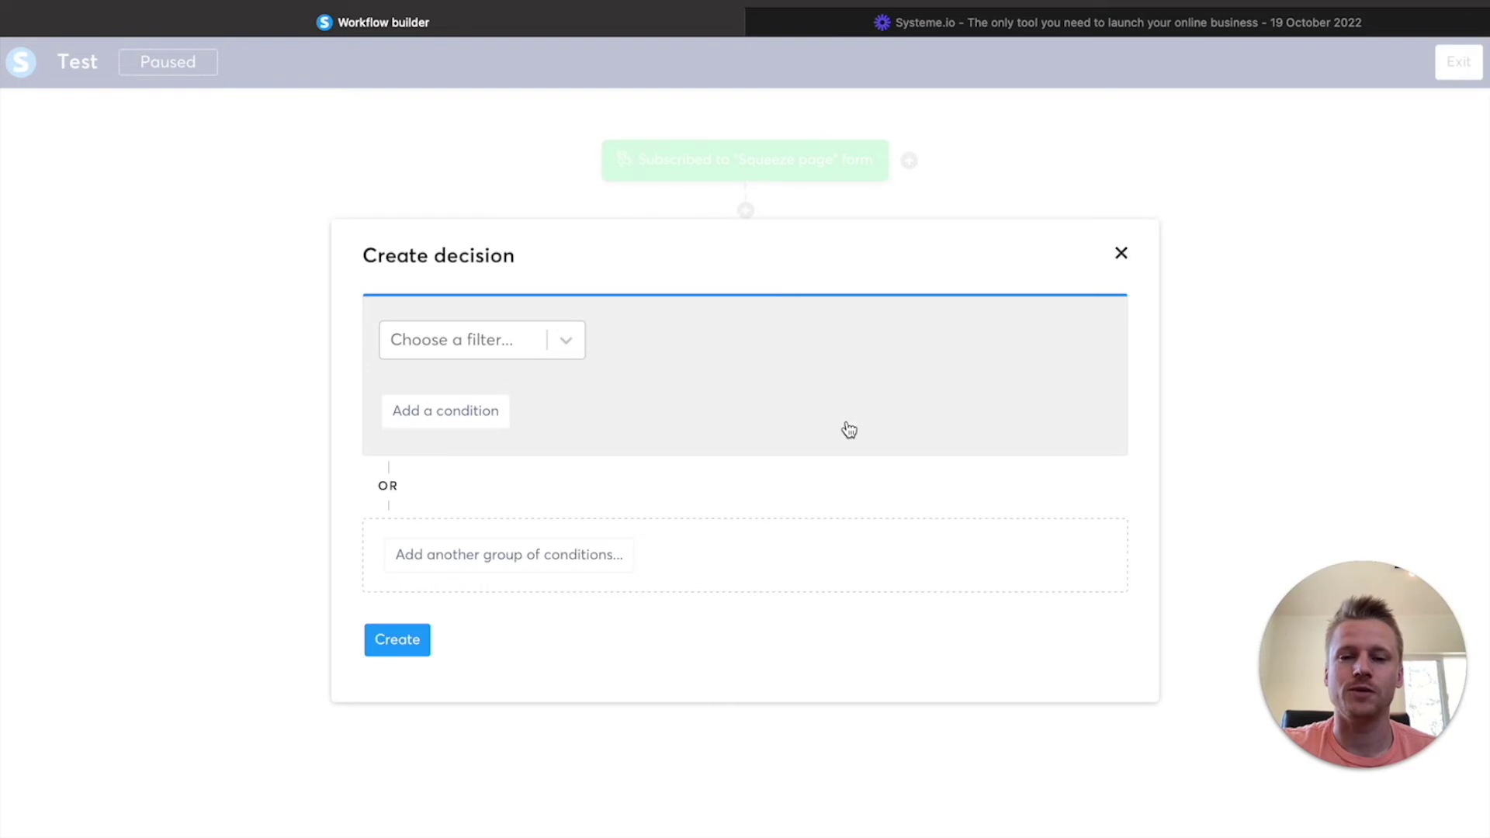
pyautogui.click(456, 339)
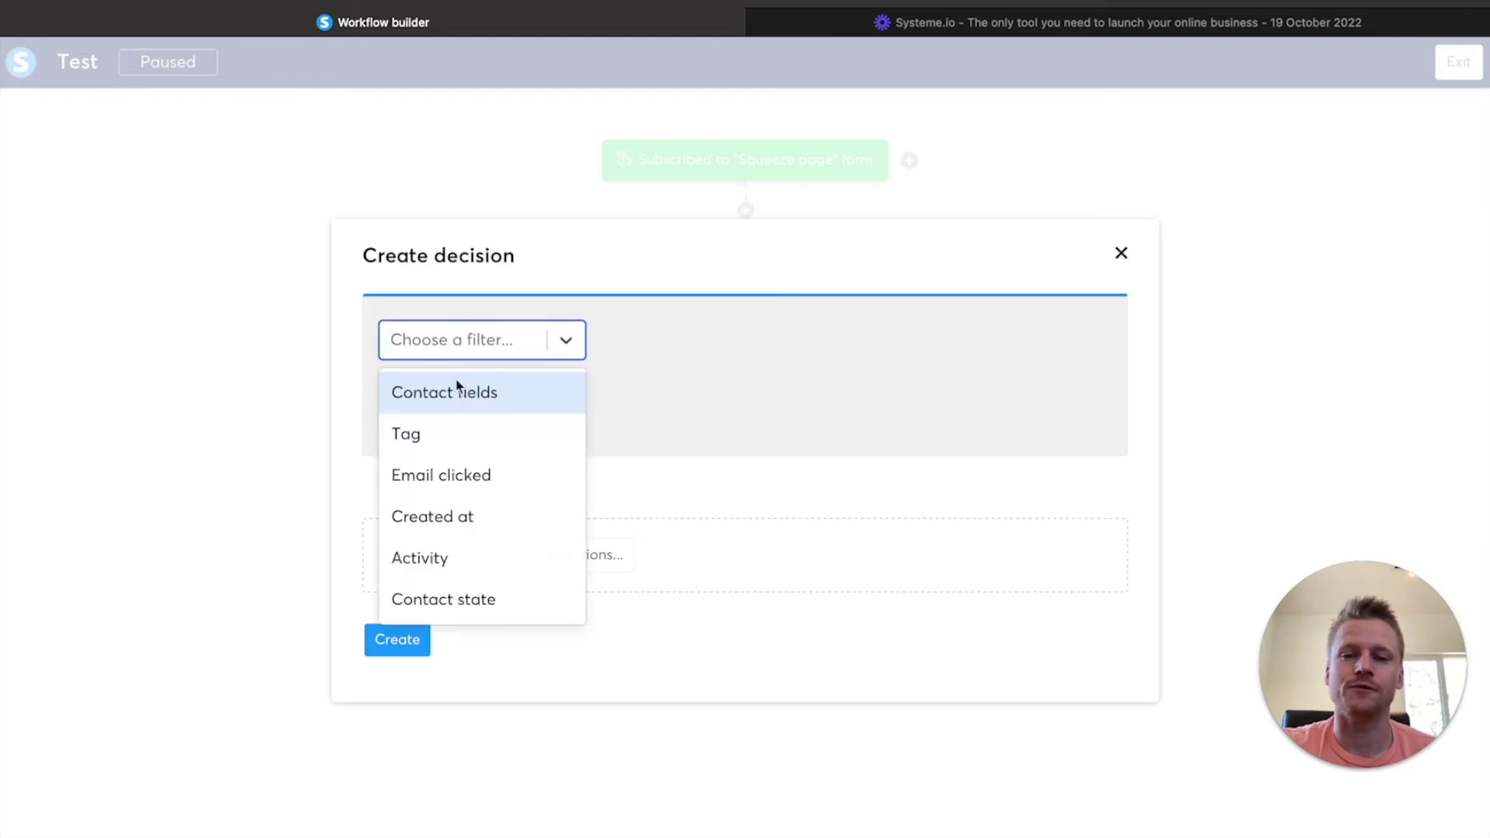
pyautogui.click(457, 477)
pyautogui.click(879, 346)
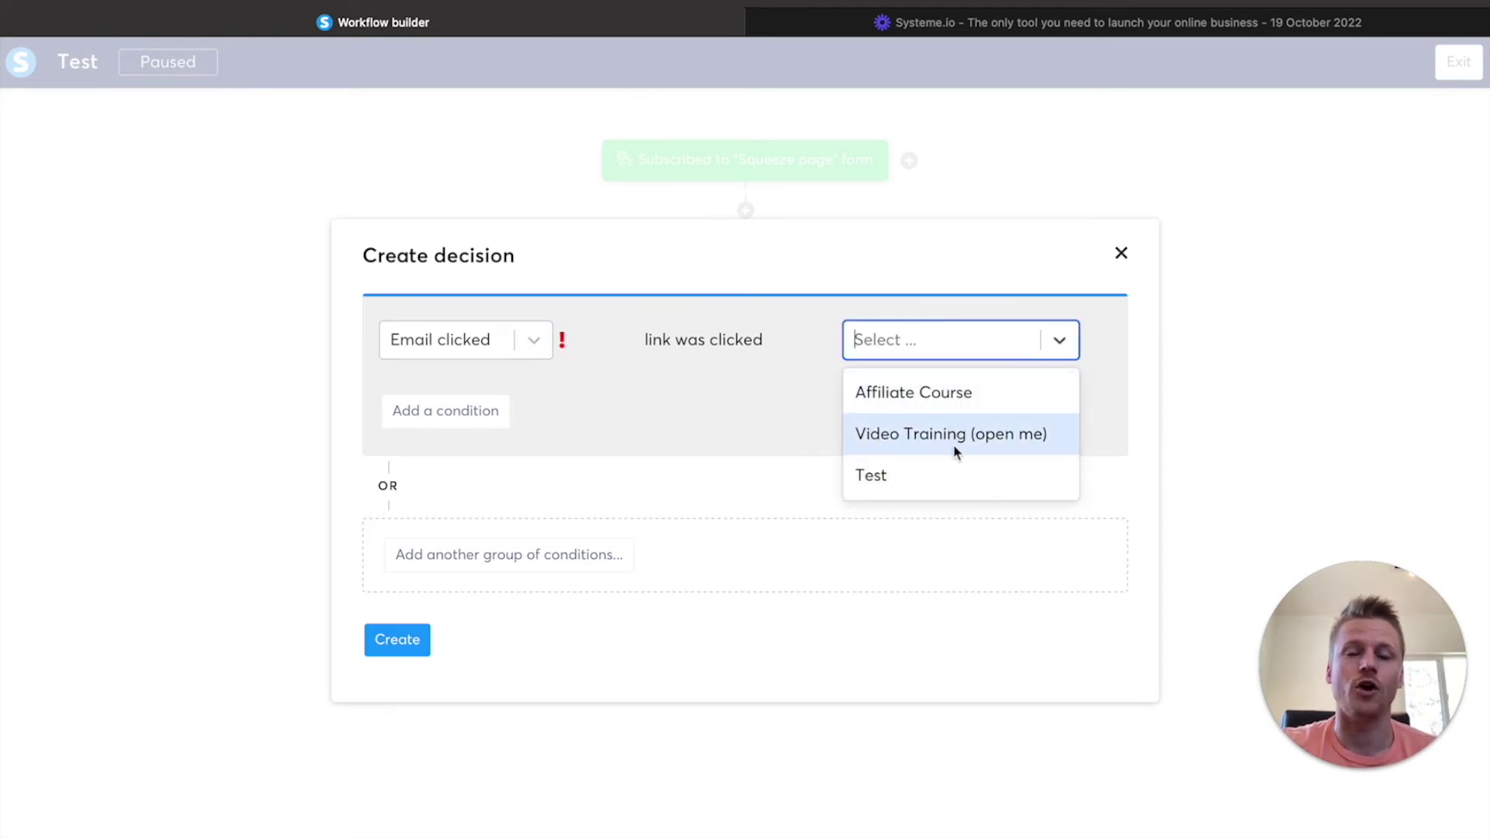
pyautogui.click(894, 389)
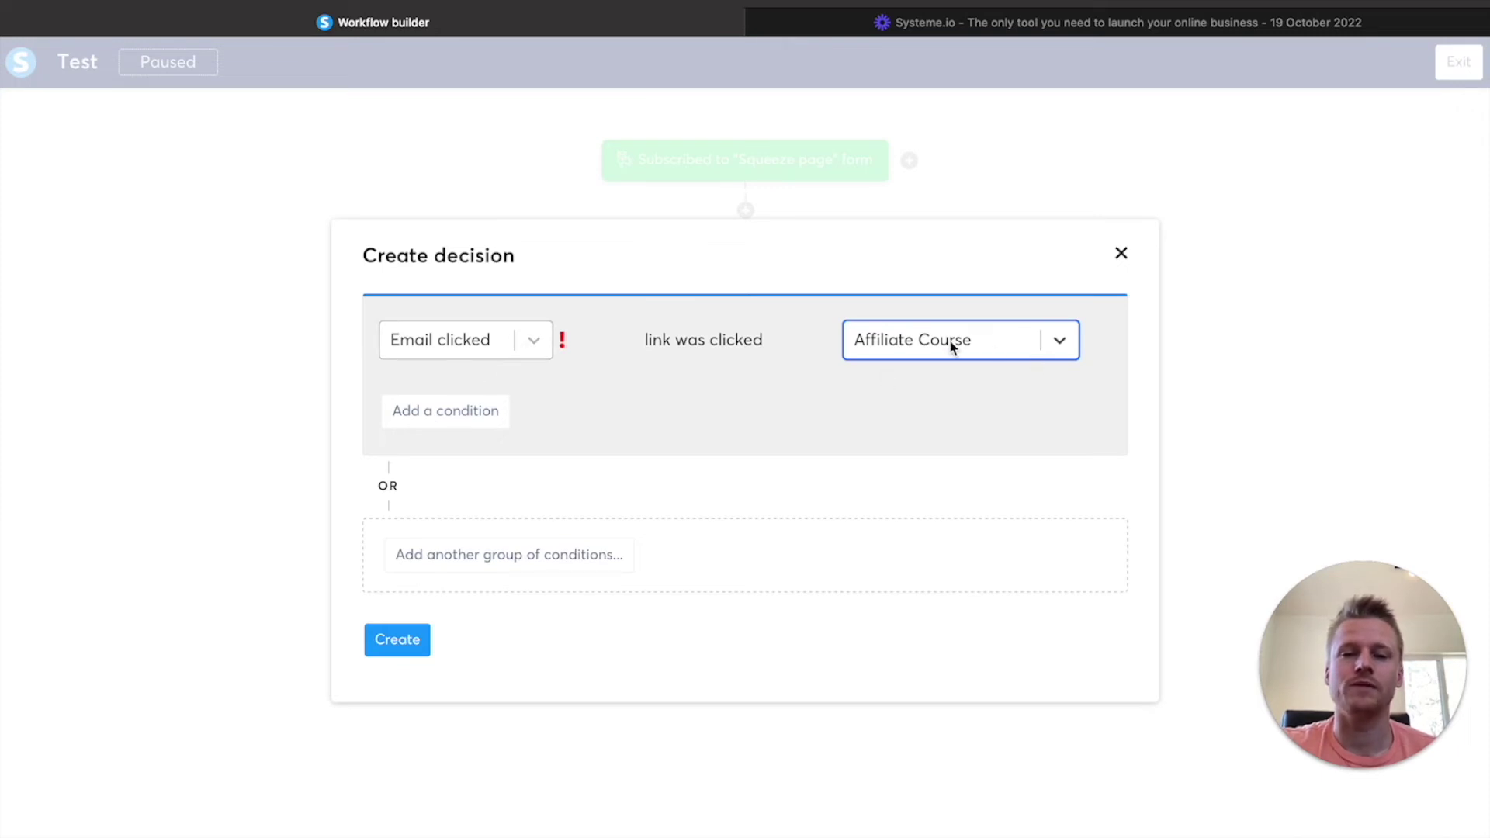
pyautogui.click(845, 406)
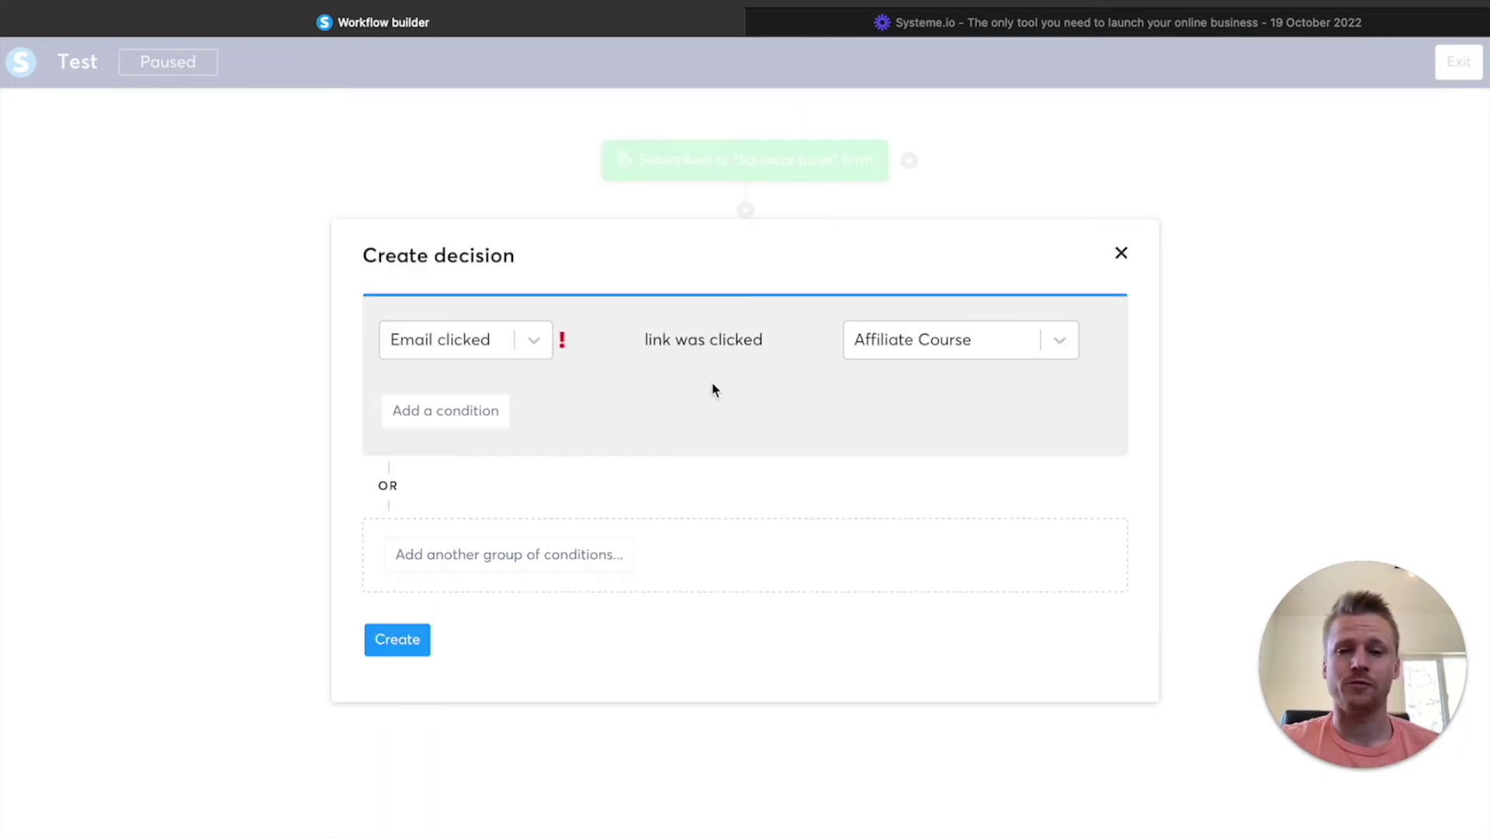
pyautogui.click(376, 654)
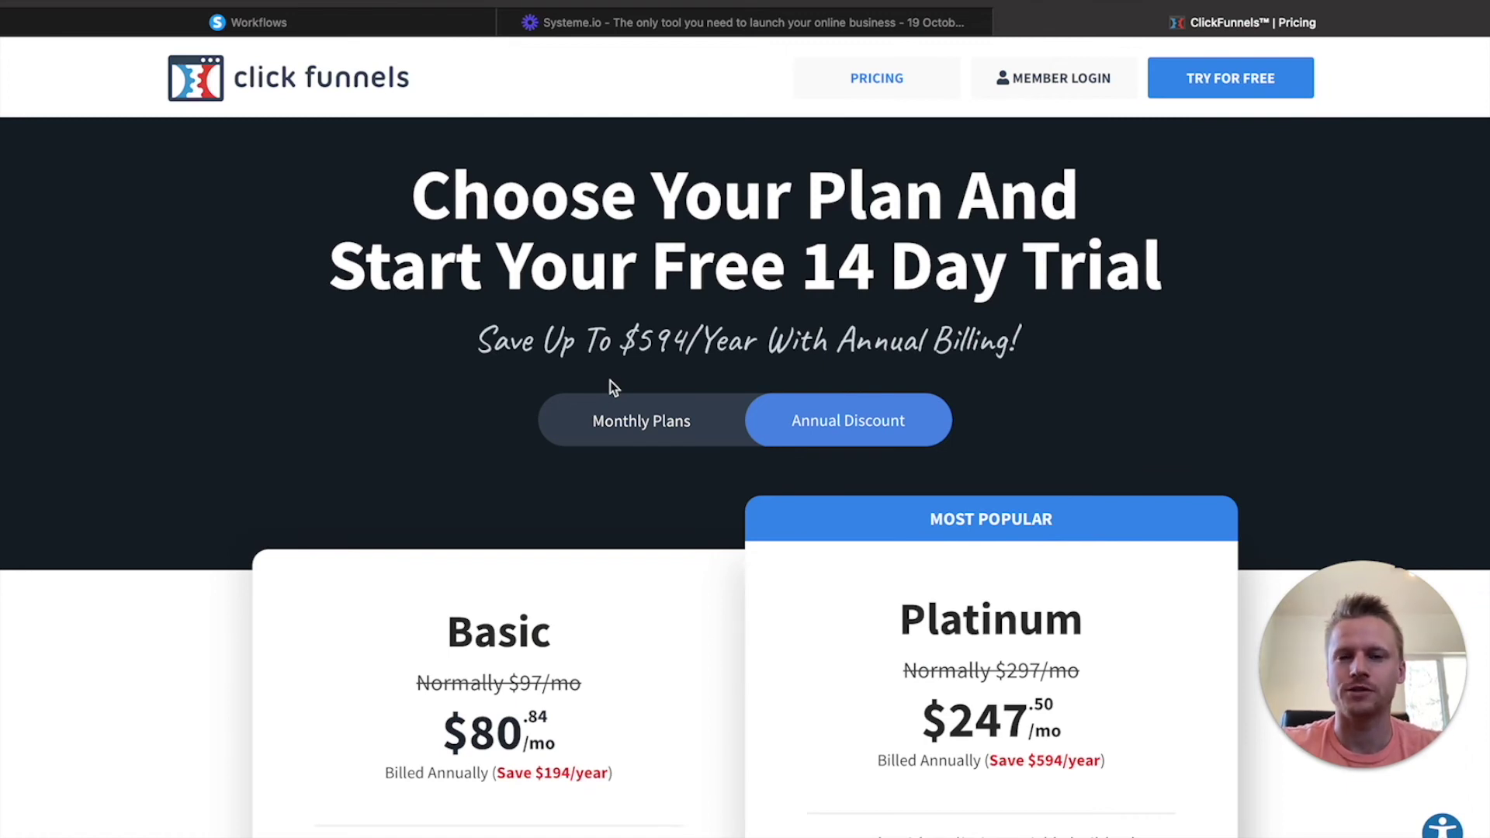
# On the ClickFunnels pricing page, read the Basic plan's price and its list of included features.
pyautogui.scroll(-6, 610, 380)
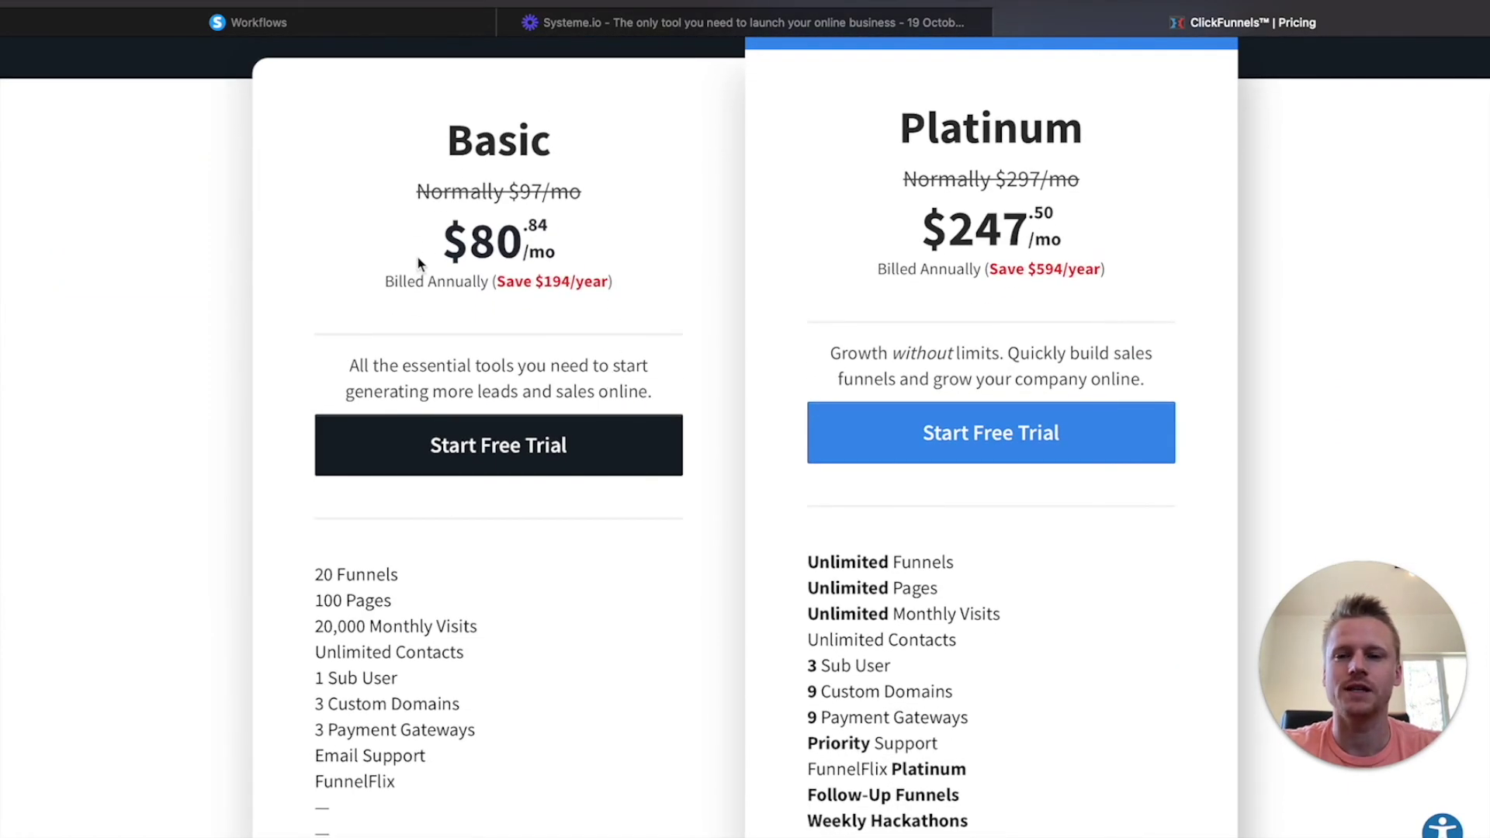
pyautogui.moveTo(465, 237); pyautogui.dragTo(555, 233)
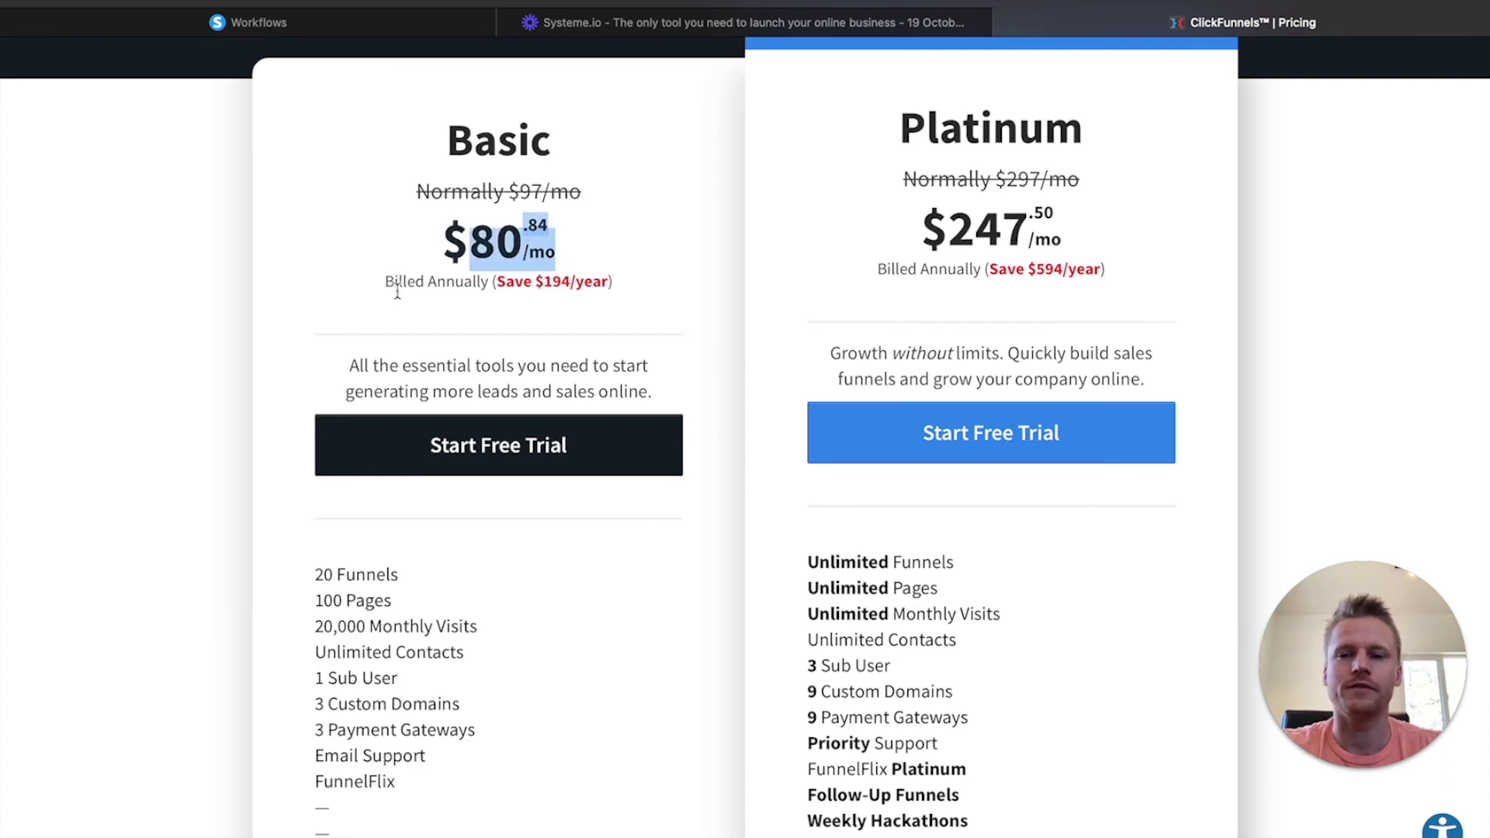
pyautogui.scroll(-2, 596, 323)
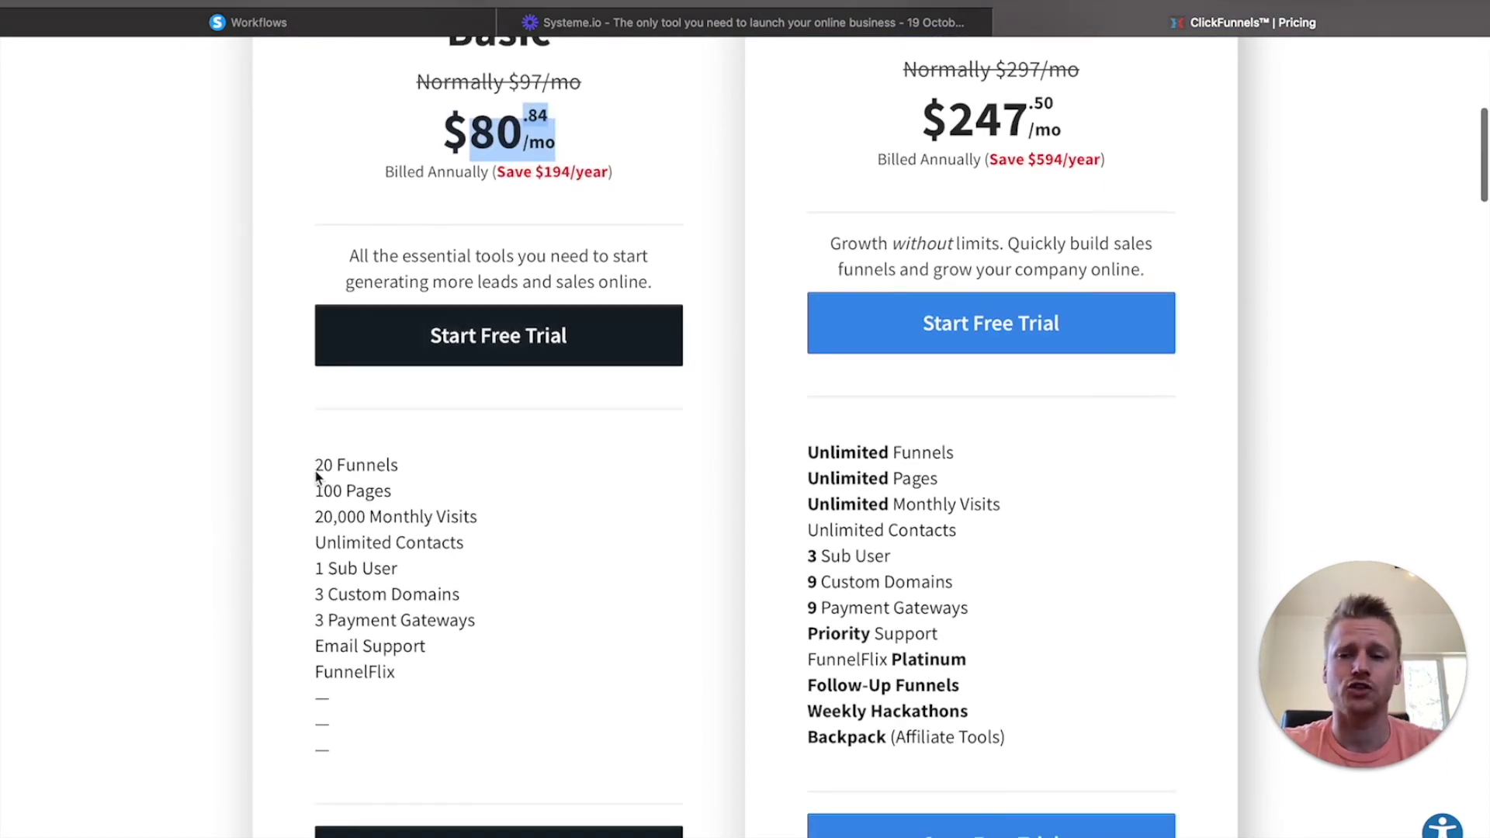
pyautogui.moveTo(315, 467); pyautogui.dragTo(406, 466)
pyautogui.moveTo(305, 501); pyautogui.dragTo(509, 522)
pyautogui.moveTo(308, 541); pyautogui.dragTo(467, 559)
pyautogui.moveTo(316, 576); pyautogui.dragTo(592, 649)
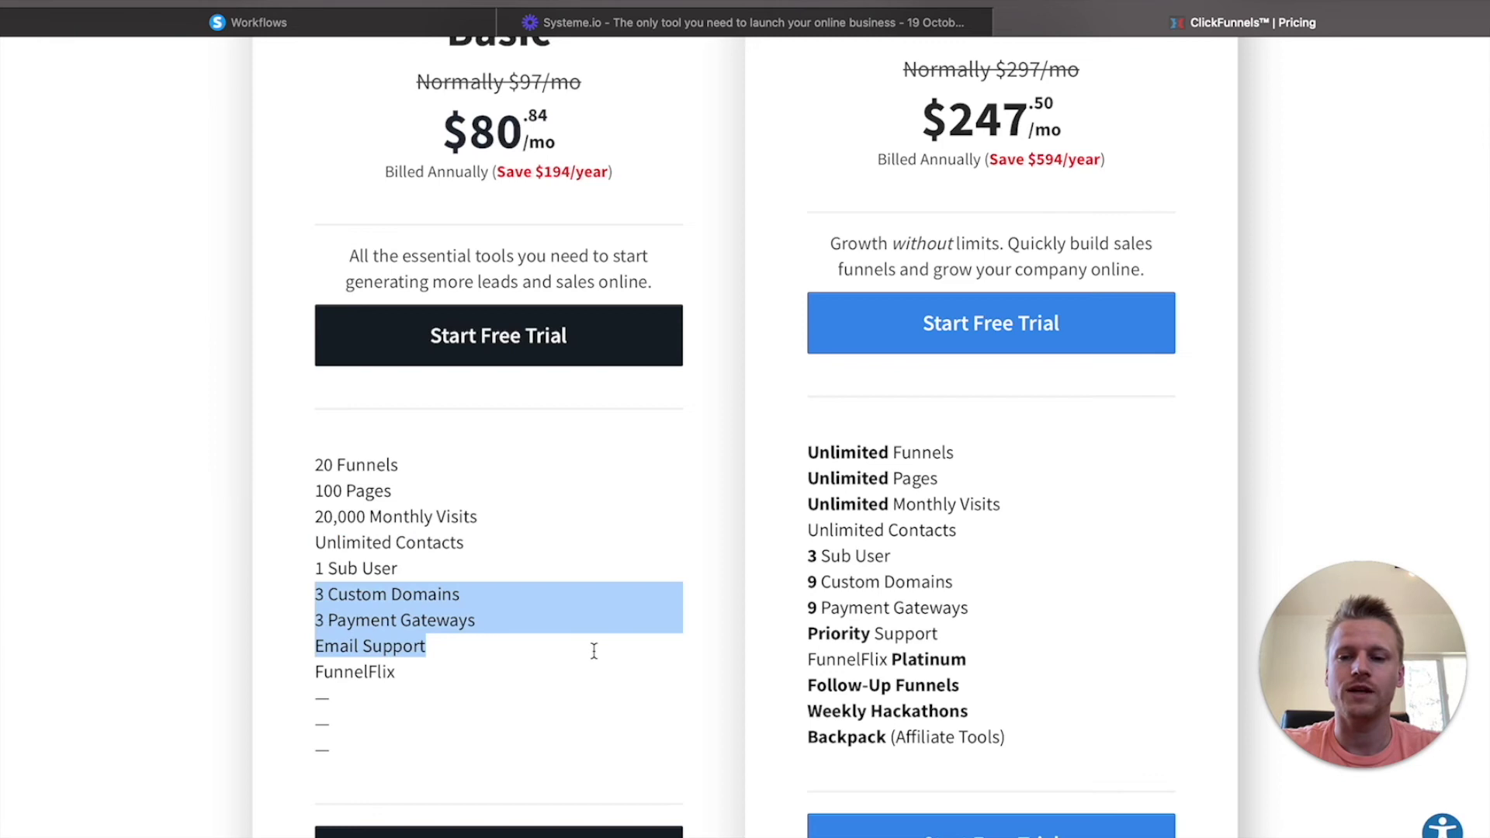
pyautogui.click(343, 629)
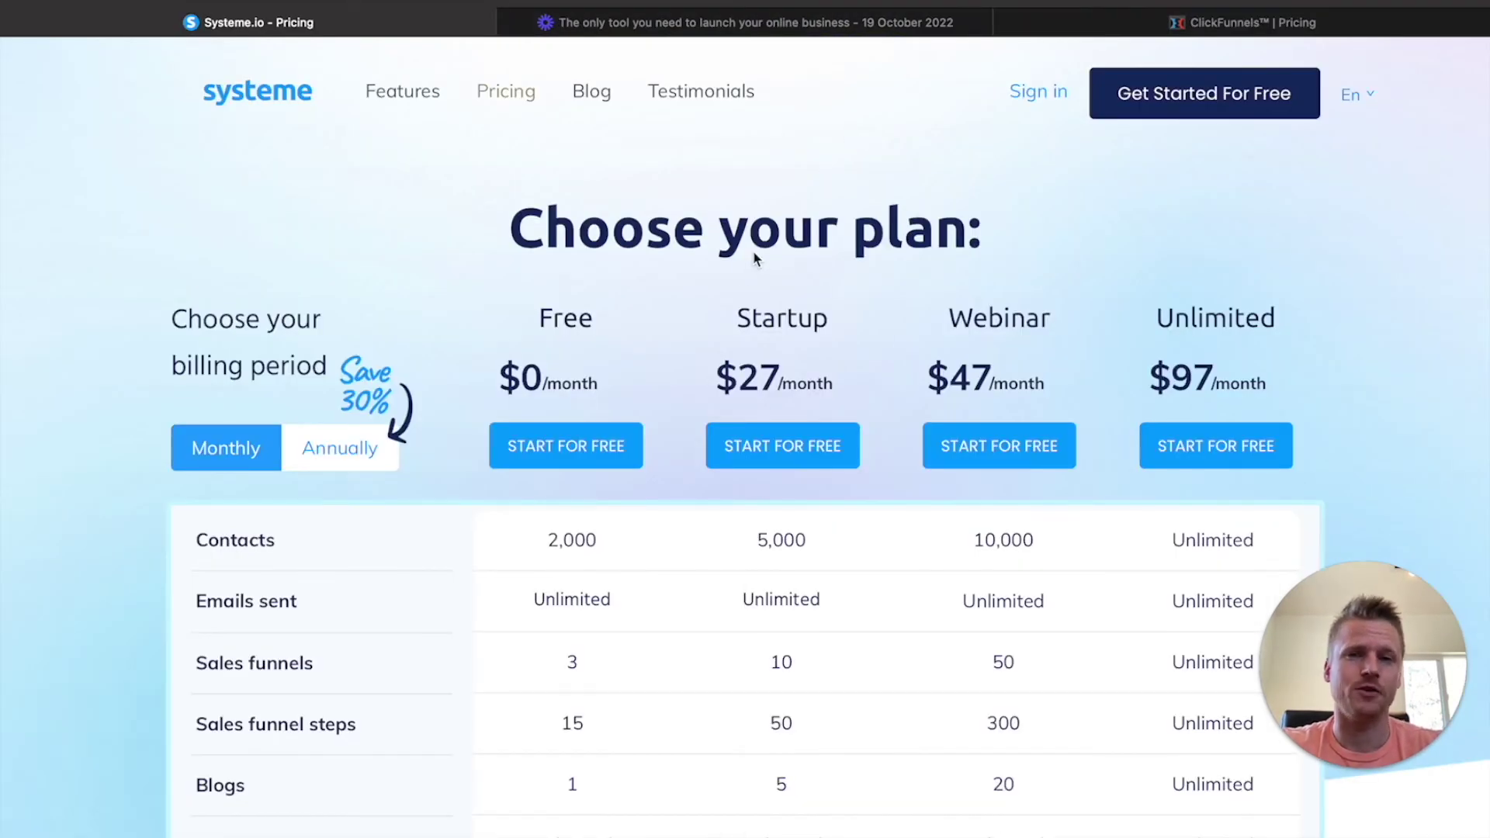
# On the systeme.io pricing page, examine the plan limits, focusing on the Webinar plan's contacts, emails sent and sales funnels.
pyautogui.scroll(-3, 757, 258)
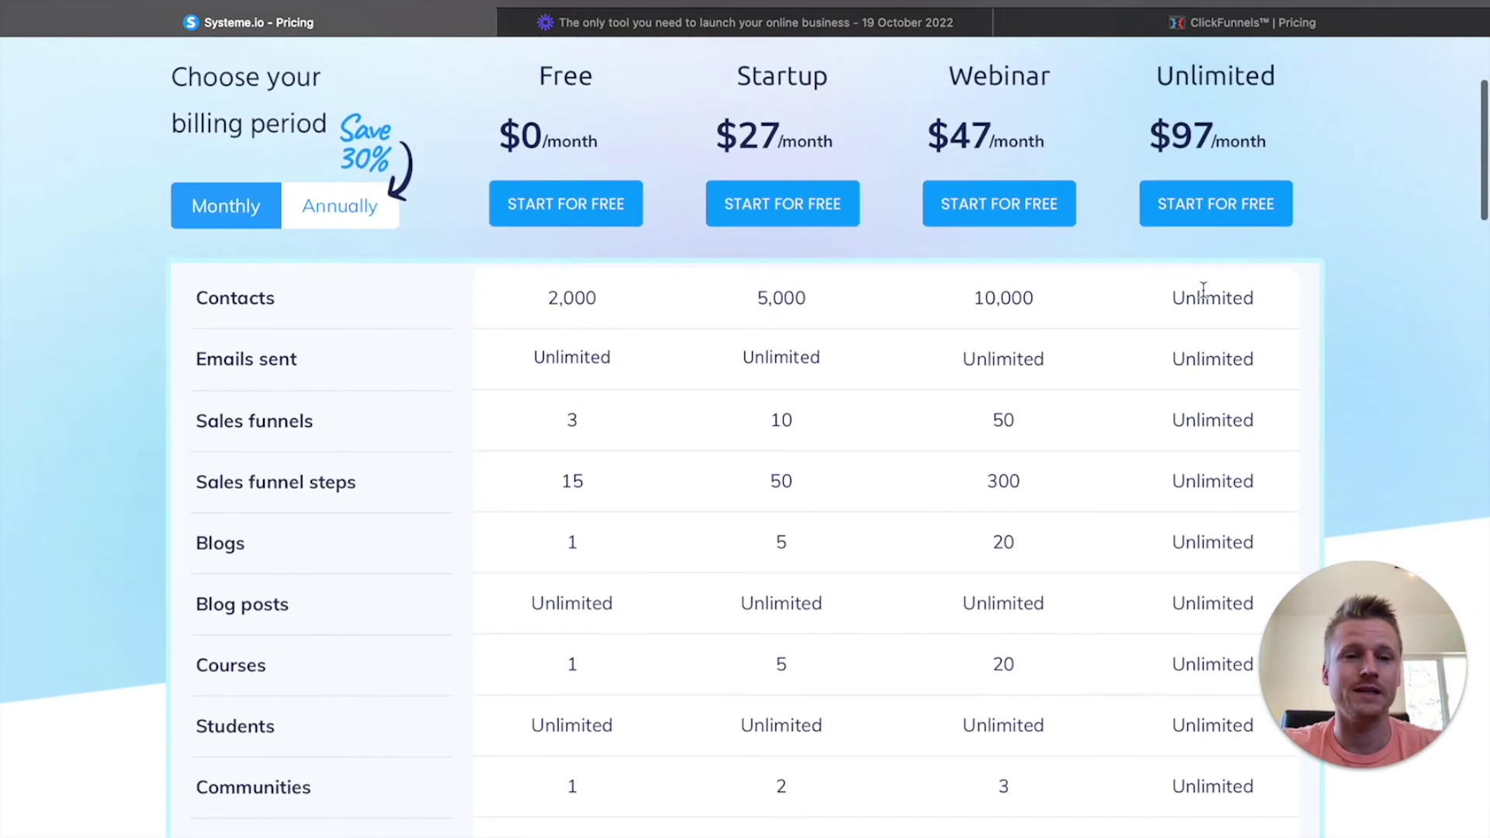
pyautogui.scroll(-1, 1111, 737)
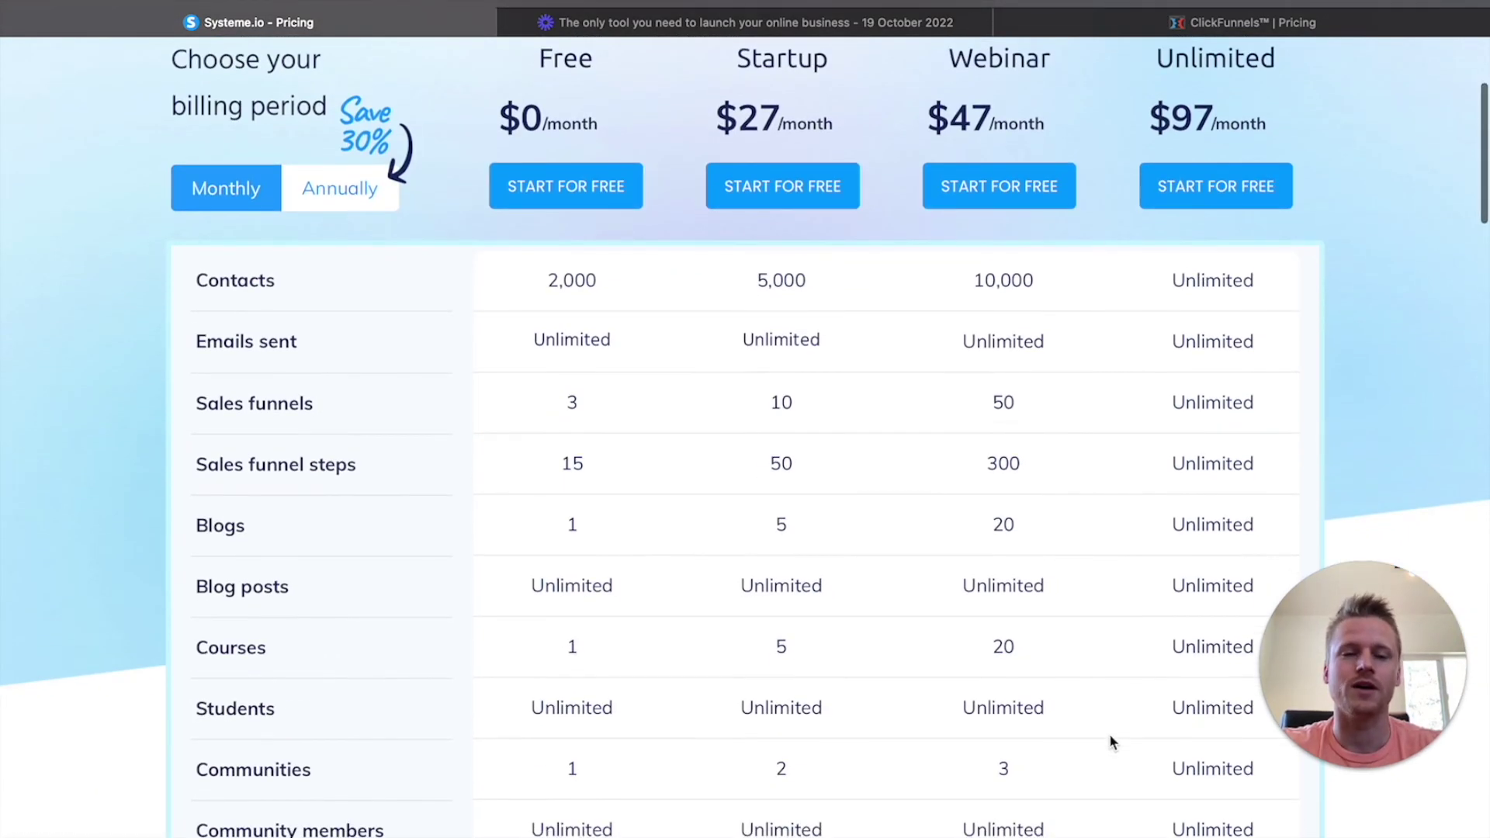
pyautogui.scroll(1, 1064, 613)
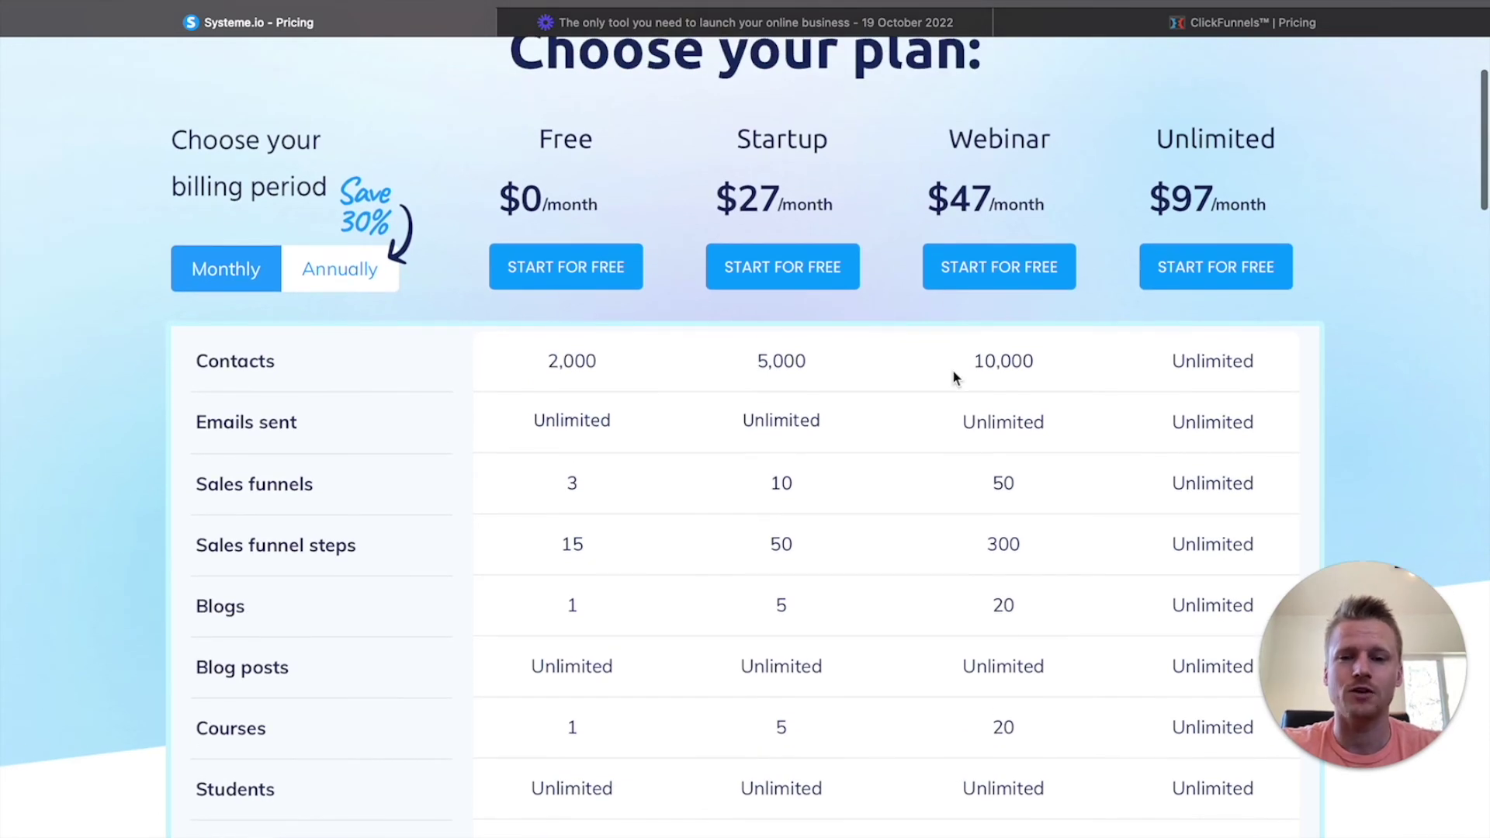
pyautogui.moveTo(973, 360); pyautogui.dragTo(1041, 351)
pyautogui.moveTo(1046, 421); pyautogui.dragTo(986, 424)
pyautogui.moveTo(994, 482); pyautogui.dragTo(1057, 485)
# Switch back to the ClickFunnels pricing page and compare the Basic and Platinum plans' features and prices.
pyautogui.click(1242, 21)
pyautogui.scroll(-4, 534, 627)
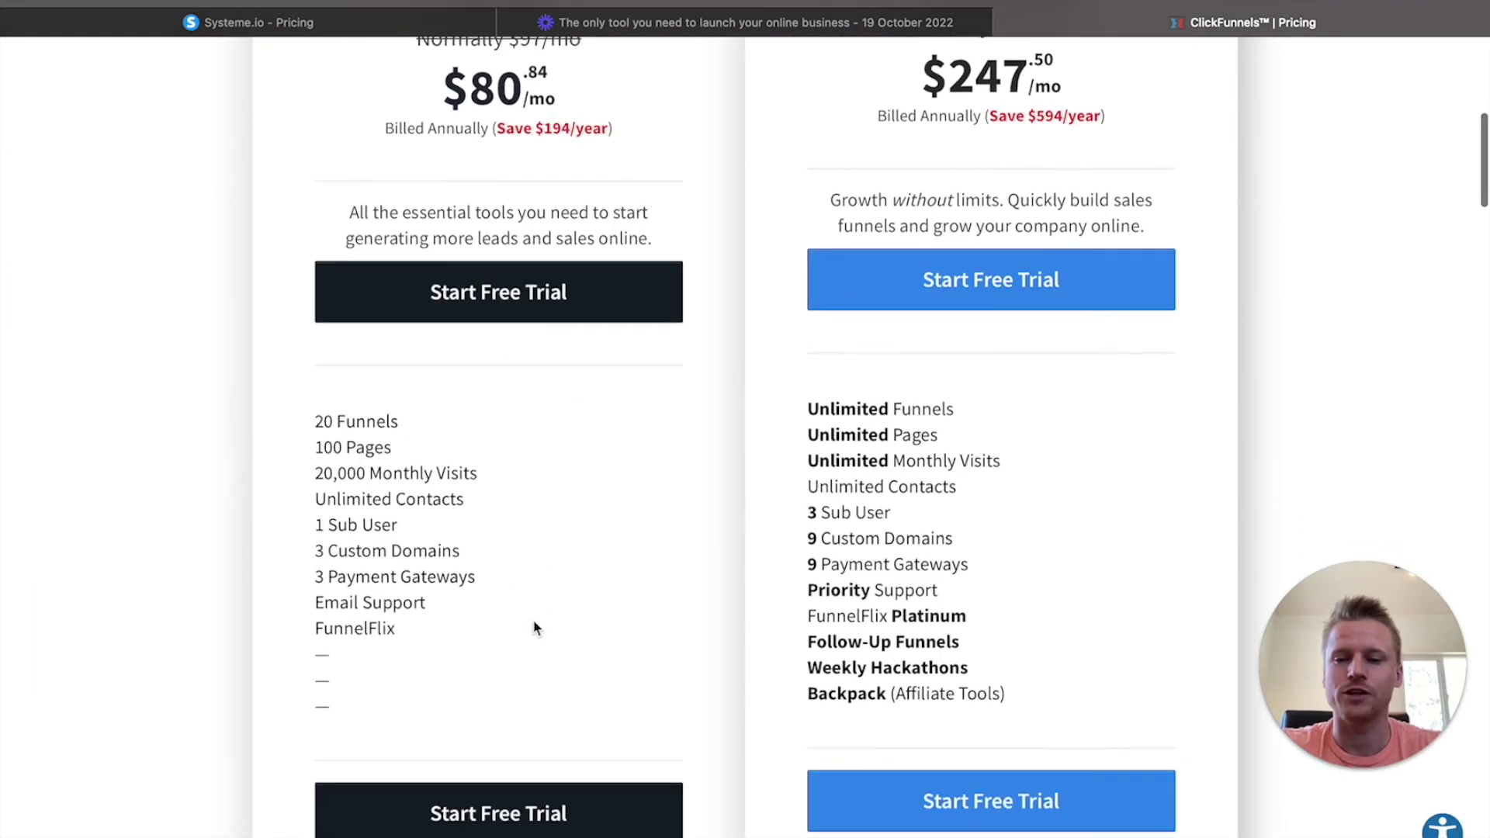
pyautogui.scroll(4, 318, 411)
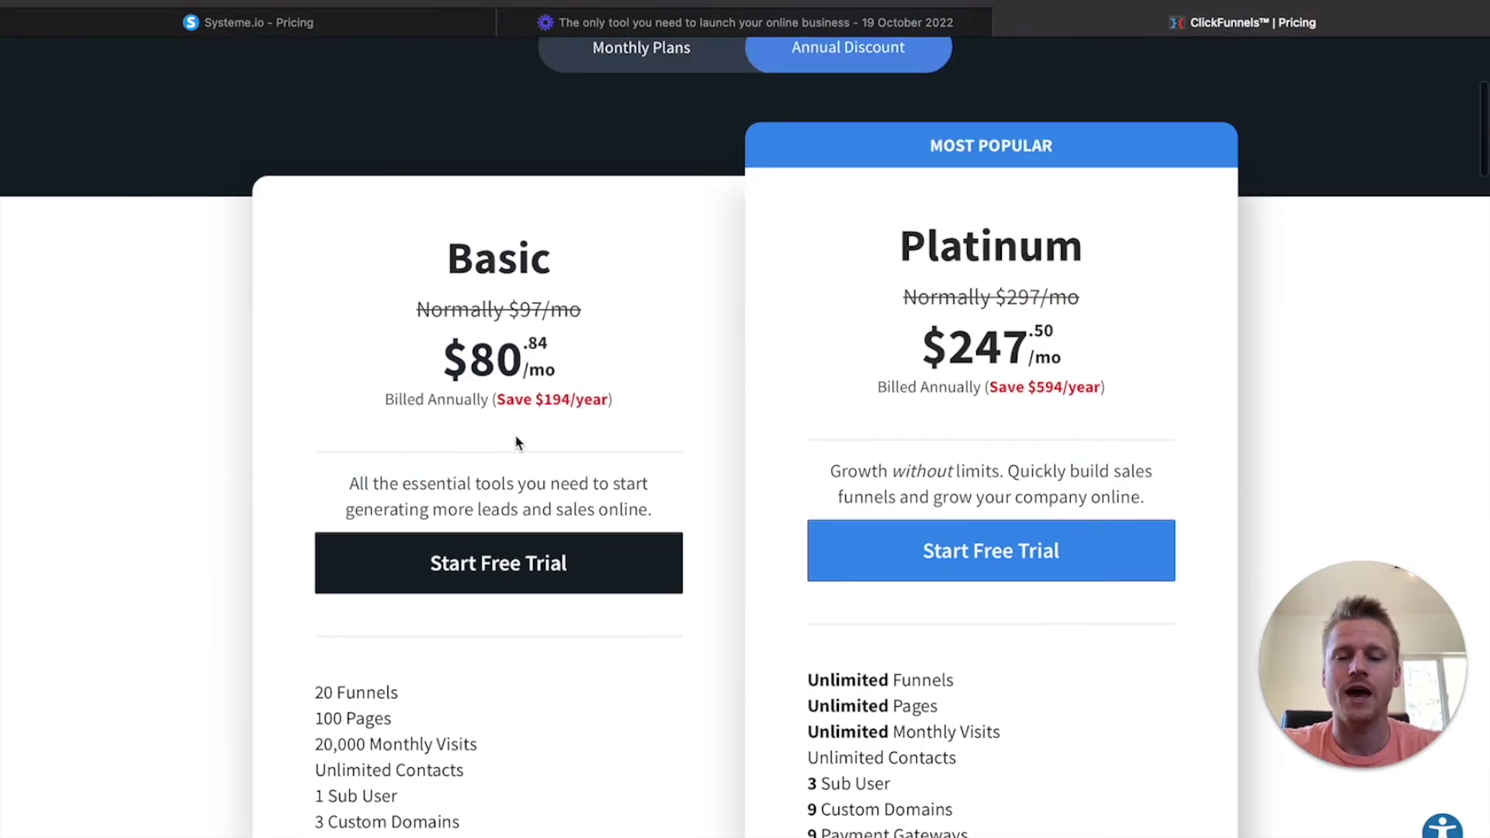
# Return to the systeme.io pricing page and check the Webinar plan's price and sales funnel allowance.
pyautogui.click(256, 22)
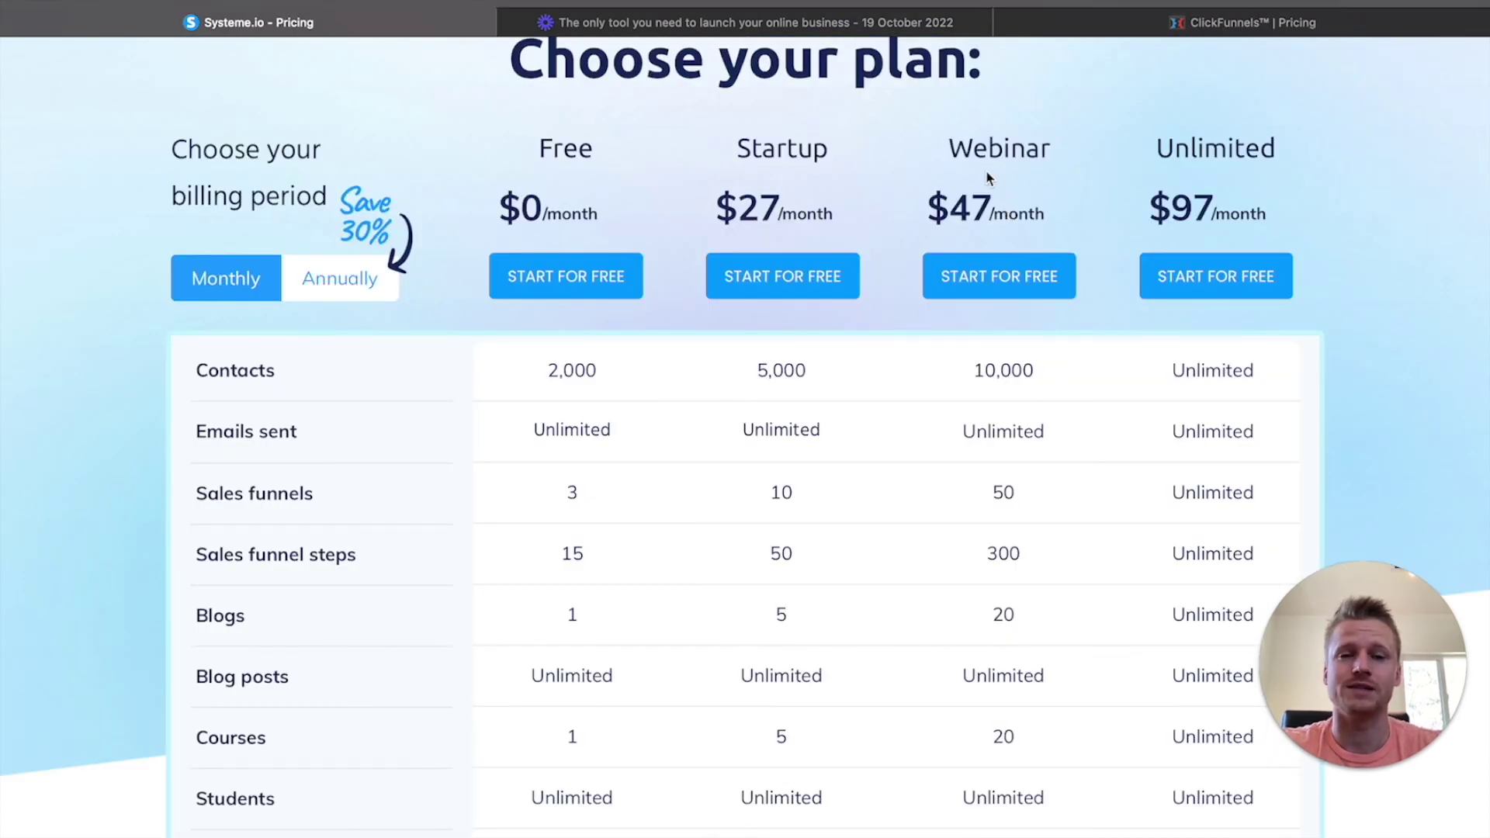
pyautogui.scroll(-2, 986, 194)
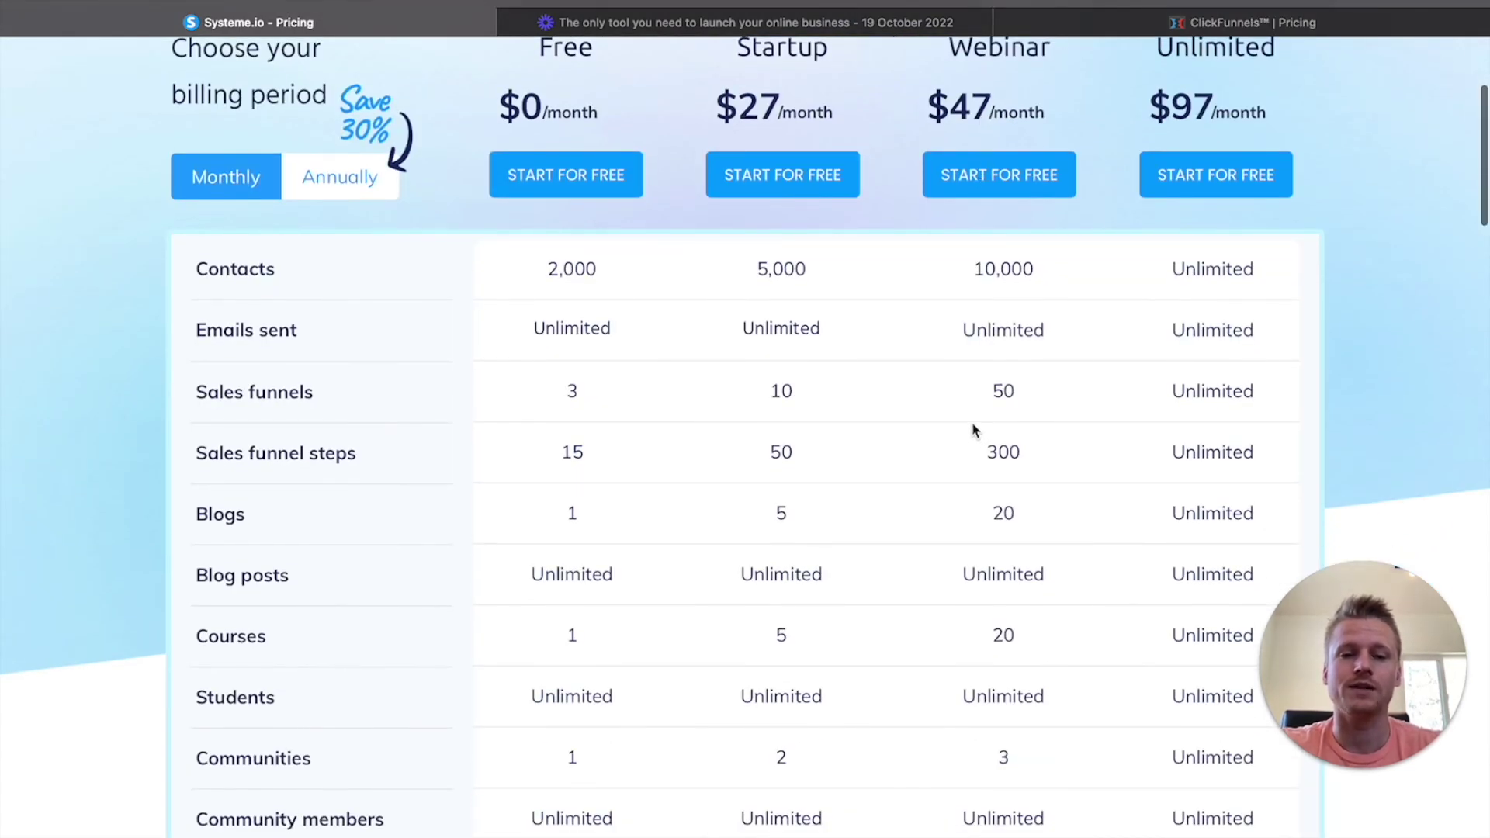
pyautogui.moveTo(1036, 400); pyautogui.dragTo(981, 393)
pyautogui.scroll(3, 979, 393)
pyautogui.click(1055, 242)
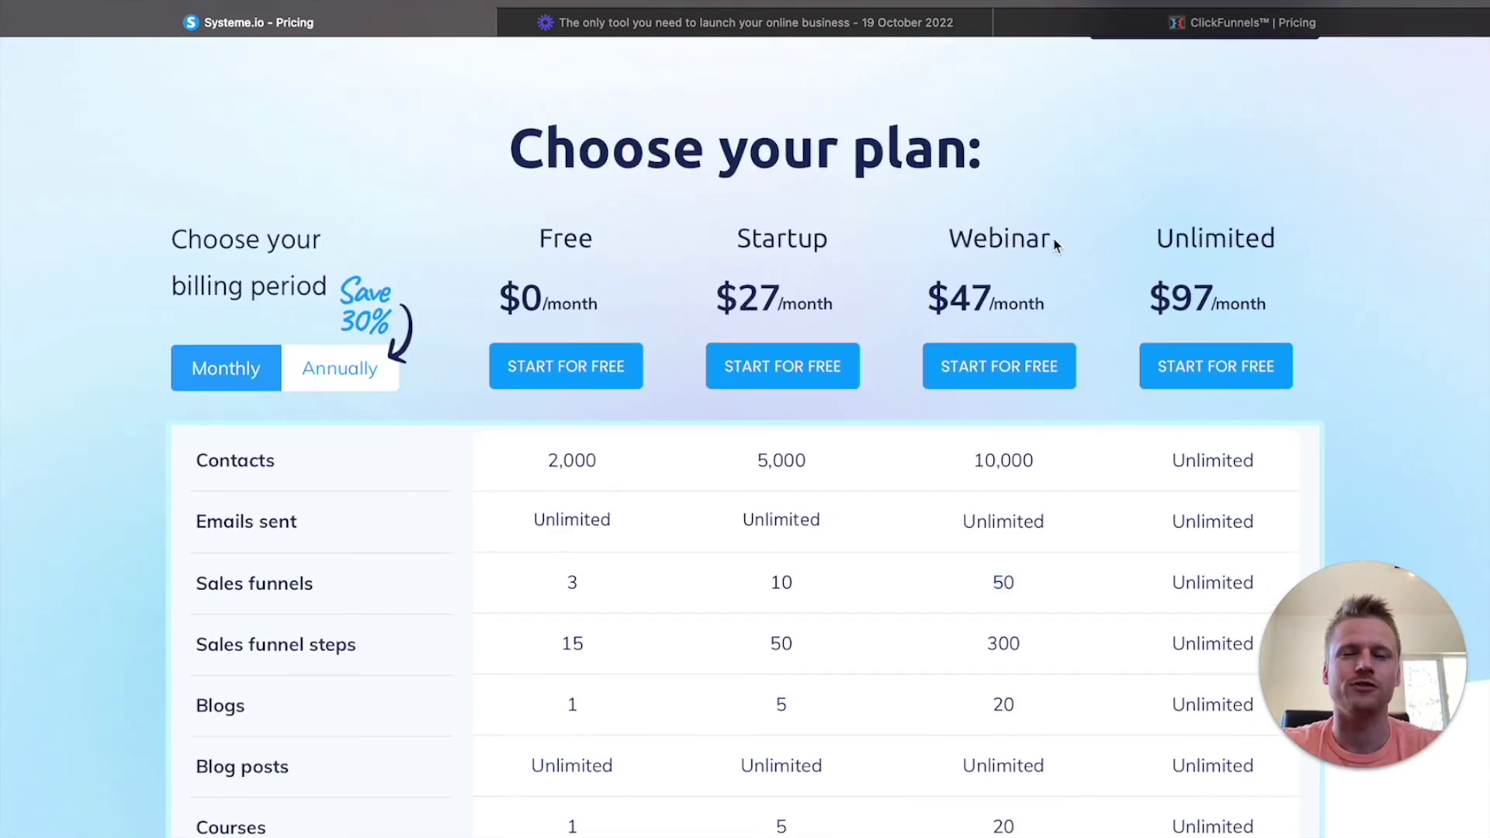